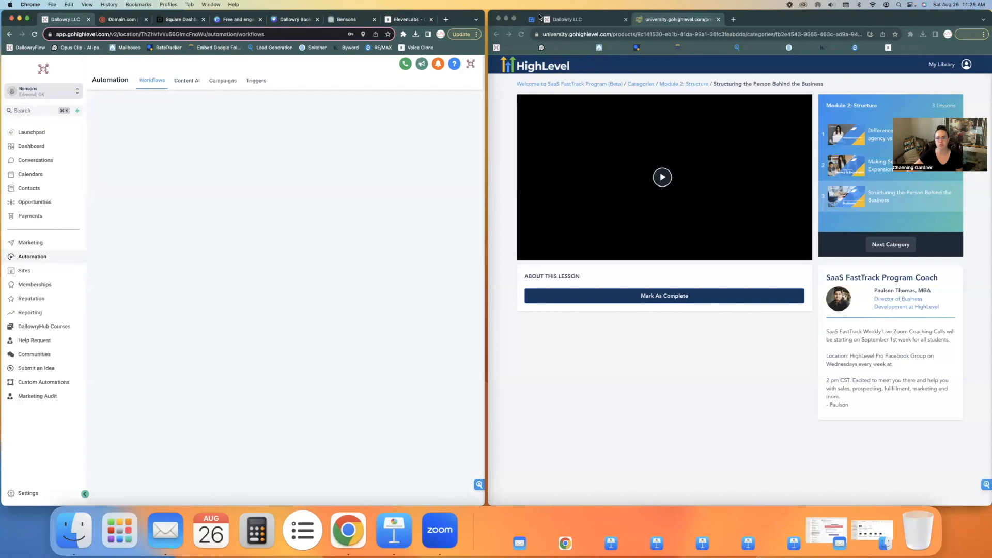
Step: Bring up the Bensons CRM Set Up task list and start a new blank form in the Bensons account
{"action": "left_click", "coordinate": [532, 20]}
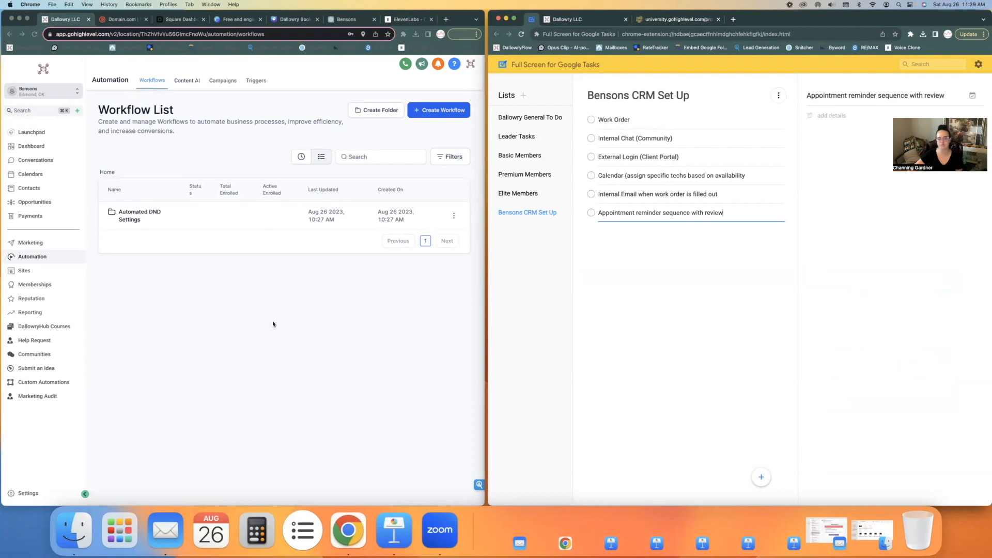
{"action": "left_click", "coordinate": [19, 273]}
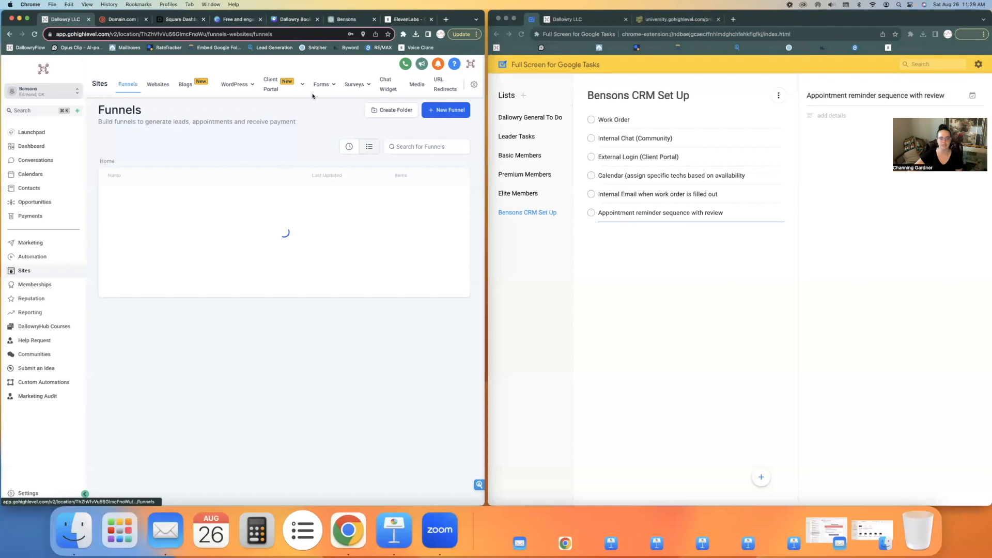
{"action": "left_click", "coordinate": [321, 84]}
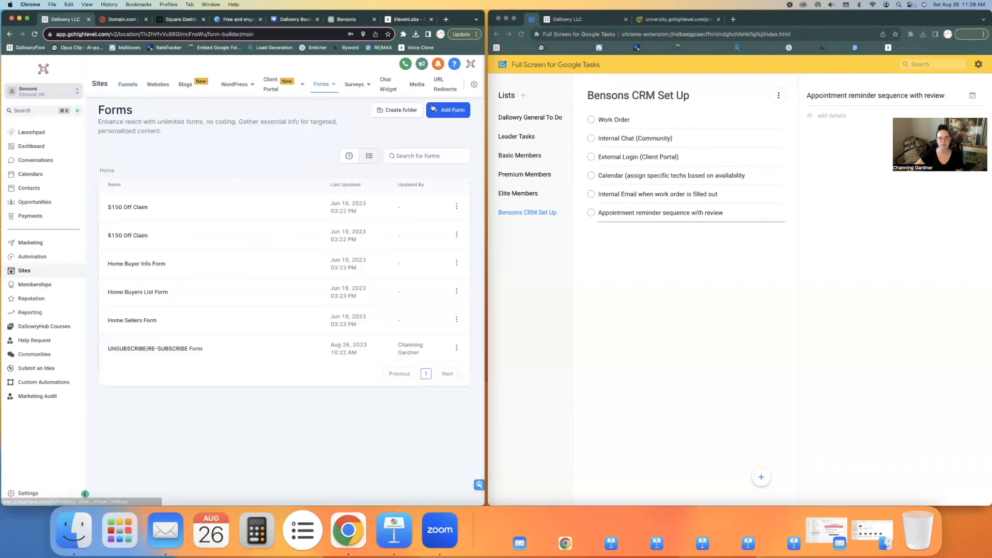
{"action": "left_click", "coordinate": [449, 111]}
{"action": "left_click", "coordinate": [432, 130]}
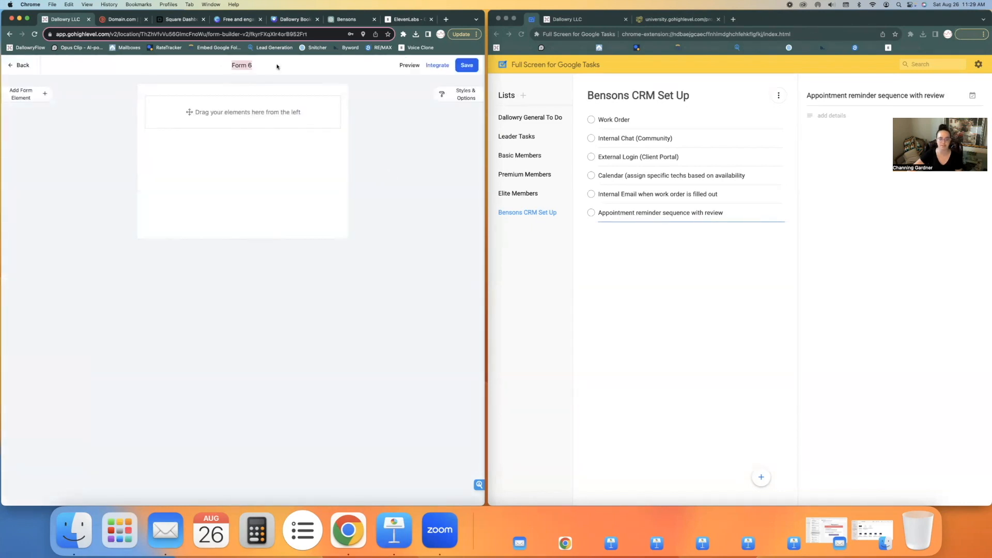
Step: Name the new form "Work Order Form" in its form options
{"action": "left_click", "coordinate": [465, 94]}
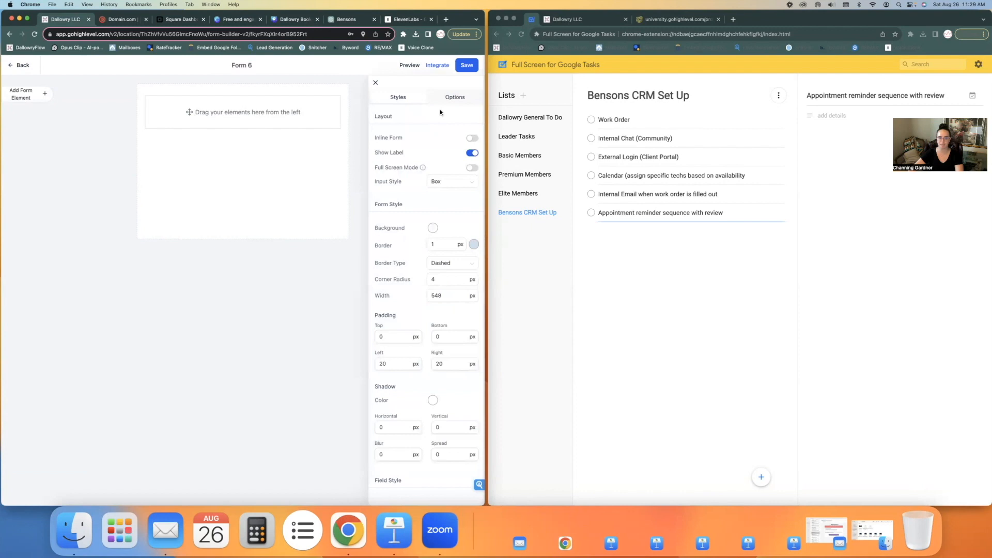
{"action": "left_click", "coordinate": [455, 97]}
{"action": "triple_click", "coordinate": [425, 132]}
{"action": "type", "text": "Wor"}
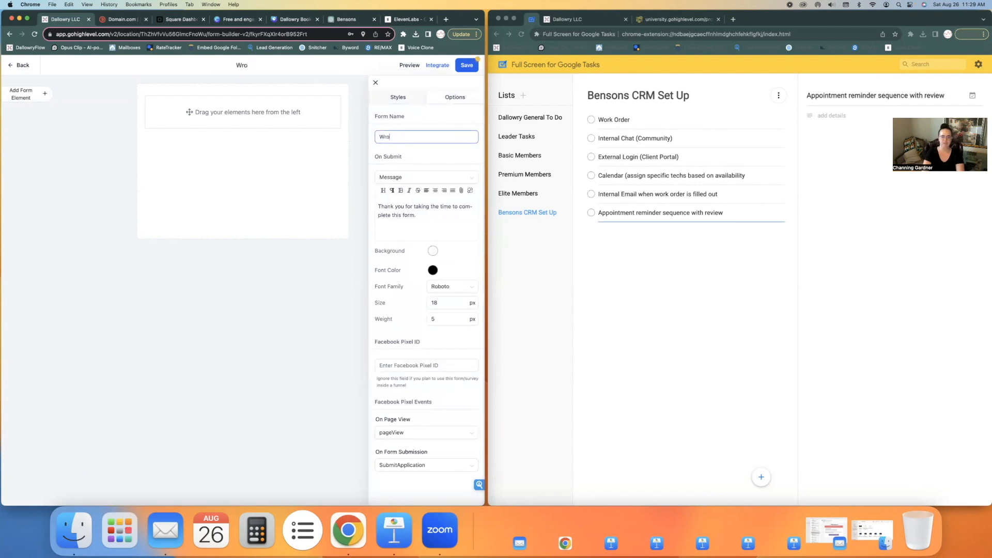
{"action": "type", "text": "k Order Form"}
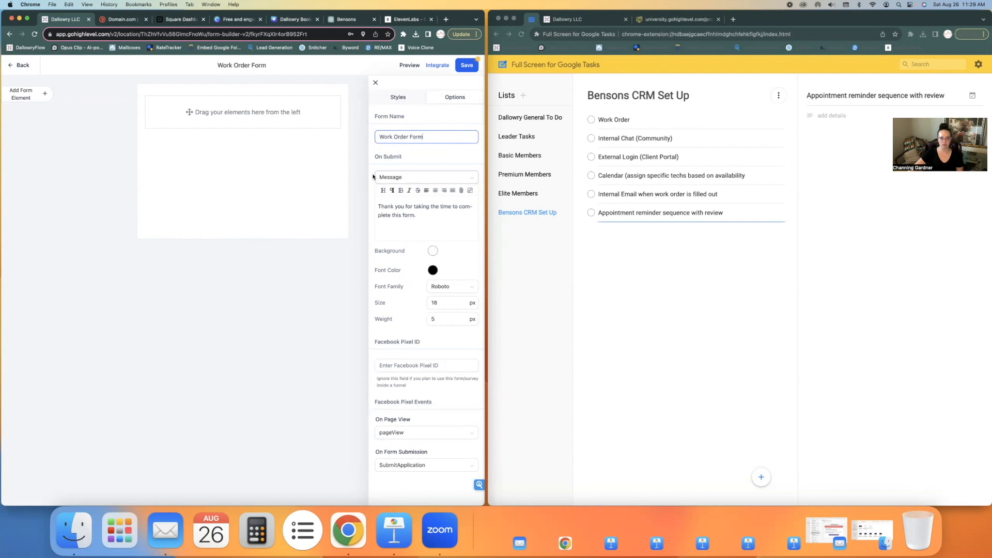
{"action": "left_click", "coordinate": [330, 170]}
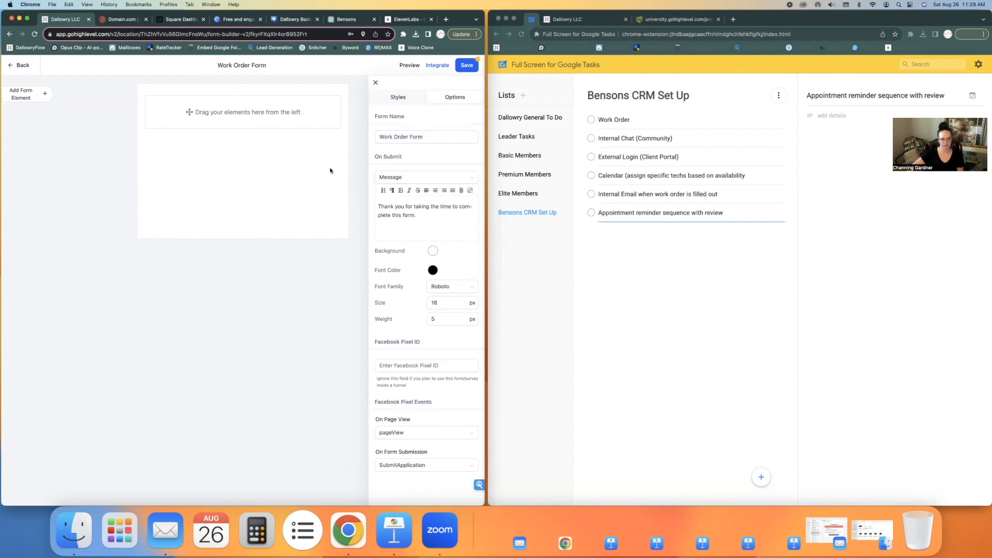
Step: Add First Name, Last Name, Email and Phone fields to the form, with the terms checkbox and a button beneath them
{"action": "left_click", "coordinate": [45, 94]}
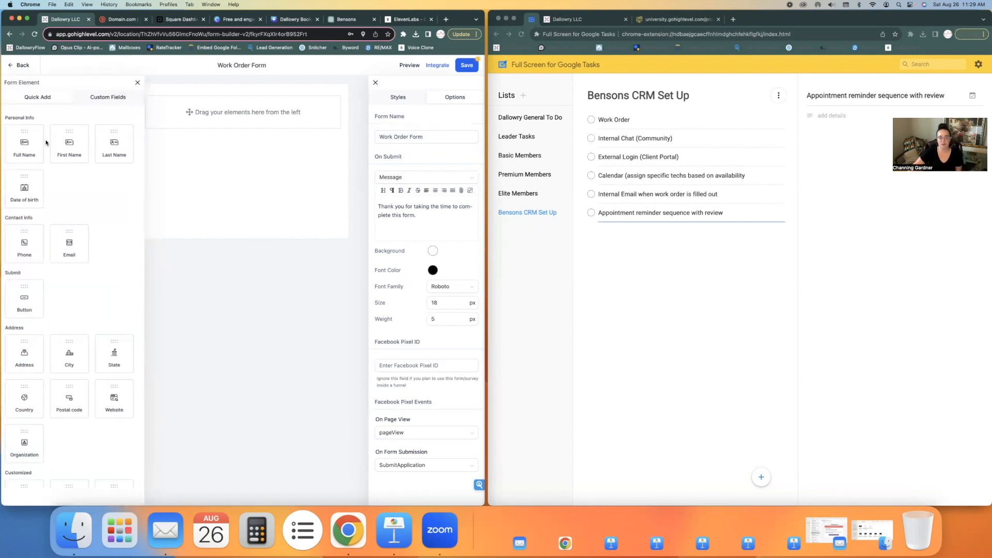
{"action": "left_click_drag", "start_coordinate": [68, 142], "coordinate": [202, 155]}
{"action": "left_click_drag", "start_coordinate": [64, 239], "coordinate": [212, 207]}
{"action": "left_click_drag", "start_coordinate": [213, 150], "coordinate": [180, 187]}
{"action": "left_click_drag", "start_coordinate": [33, 231], "coordinate": [248, 220]}
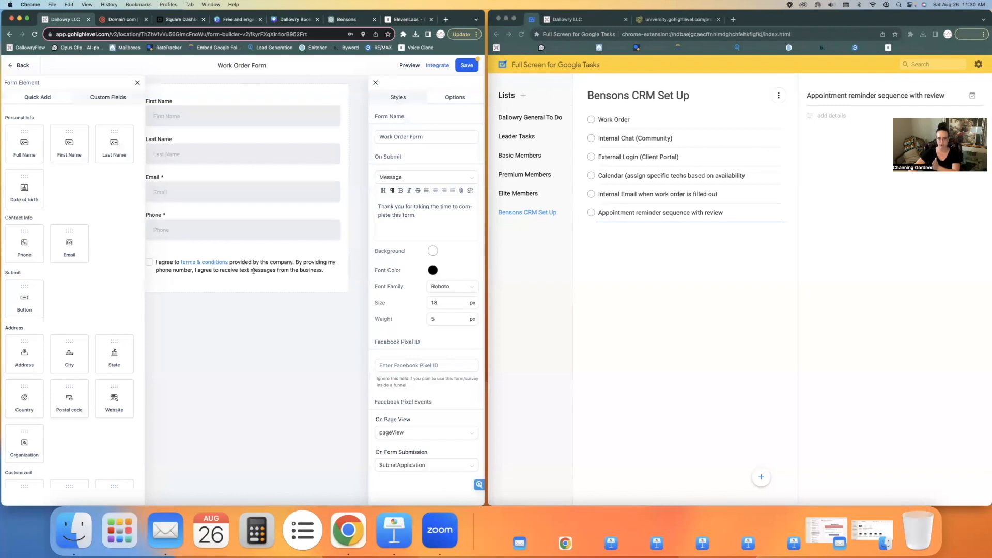
{"action": "left_click_drag", "start_coordinate": [26, 288], "coordinate": [216, 288]}
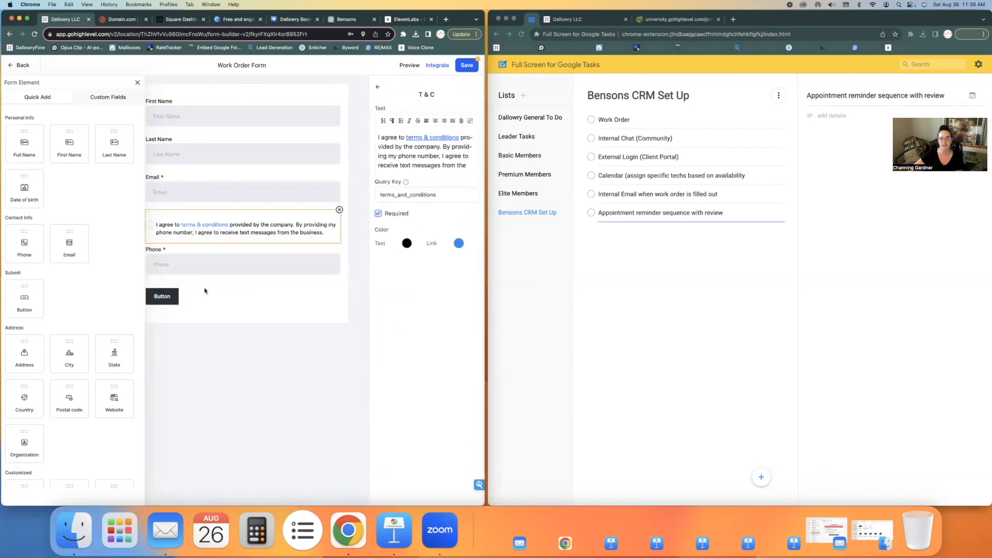
{"action": "left_click_drag", "start_coordinate": [209, 264], "coordinate": [209, 214]}
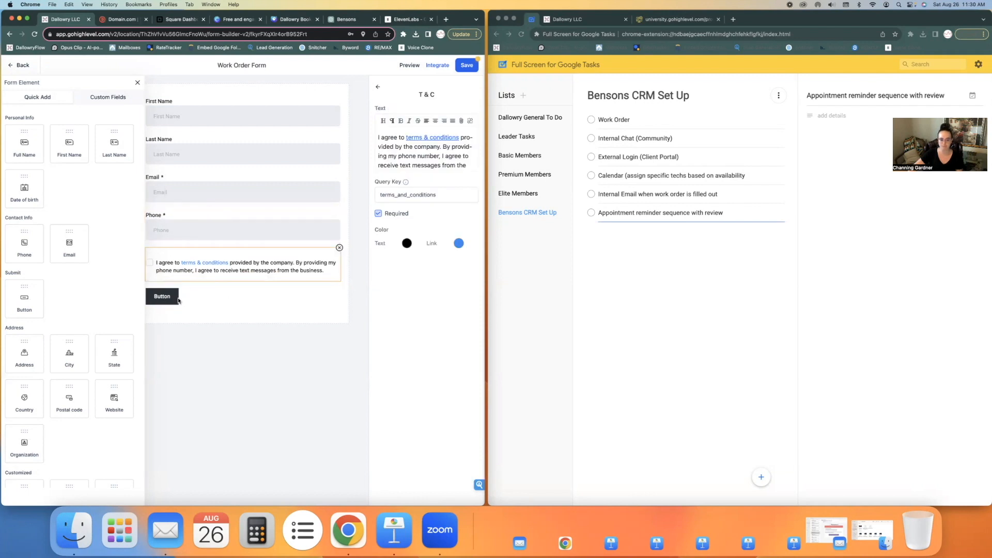
Step: Make the form's button full width and open its background color for editing
{"action": "left_click", "coordinate": [175, 299]}
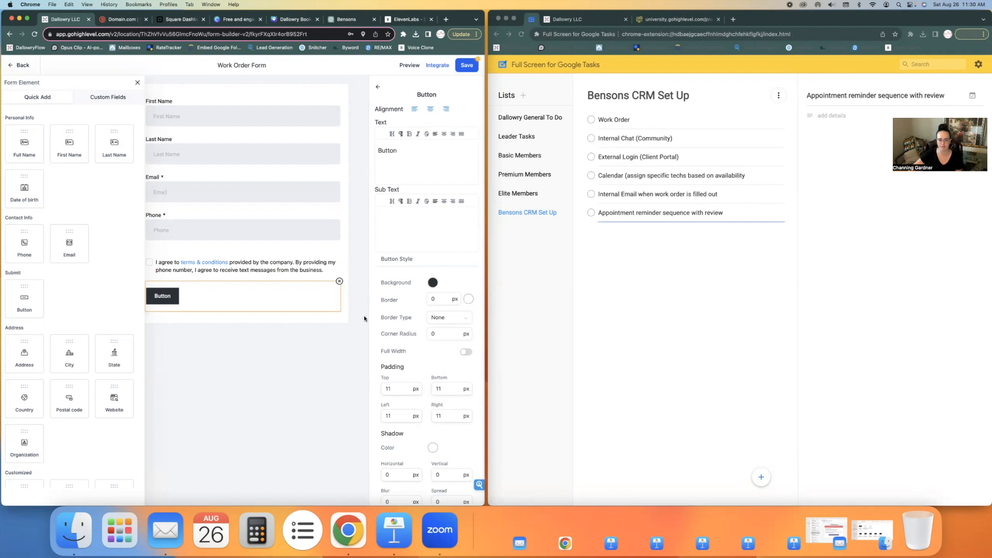
{"action": "left_click", "coordinate": [466, 352]}
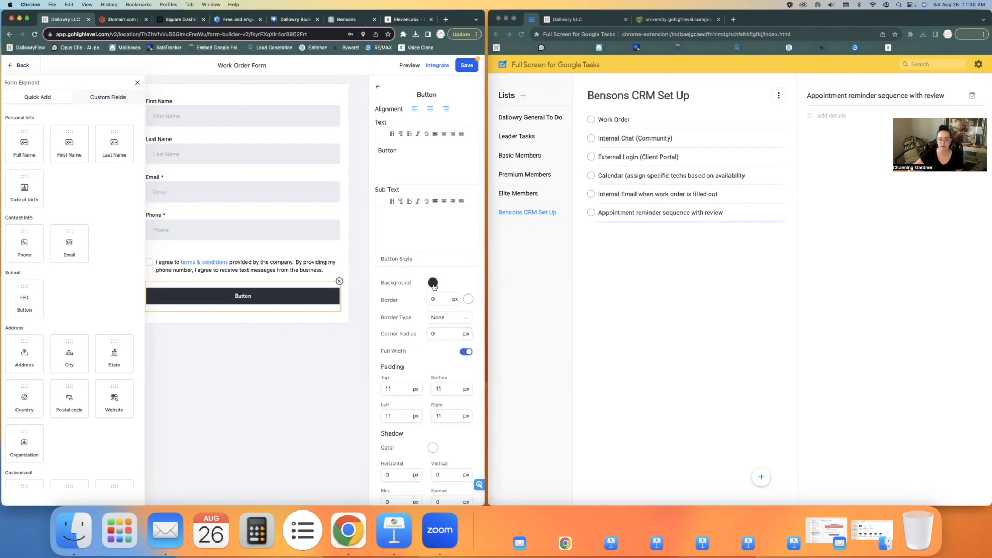
{"action": "left_click", "coordinate": [433, 284]}
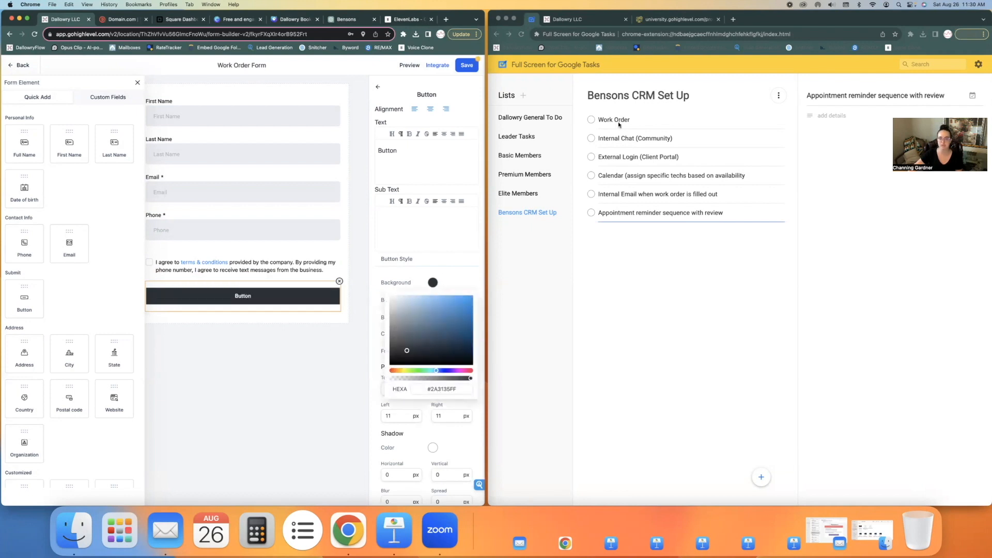
Step: Open Canva in a new browser tab and bring up the color palette of the Bensons brand kit
{"action": "left_click", "coordinate": [734, 20]}
{"action": "type", "text": "canva"}
{"action": "key", "text": "Return"}
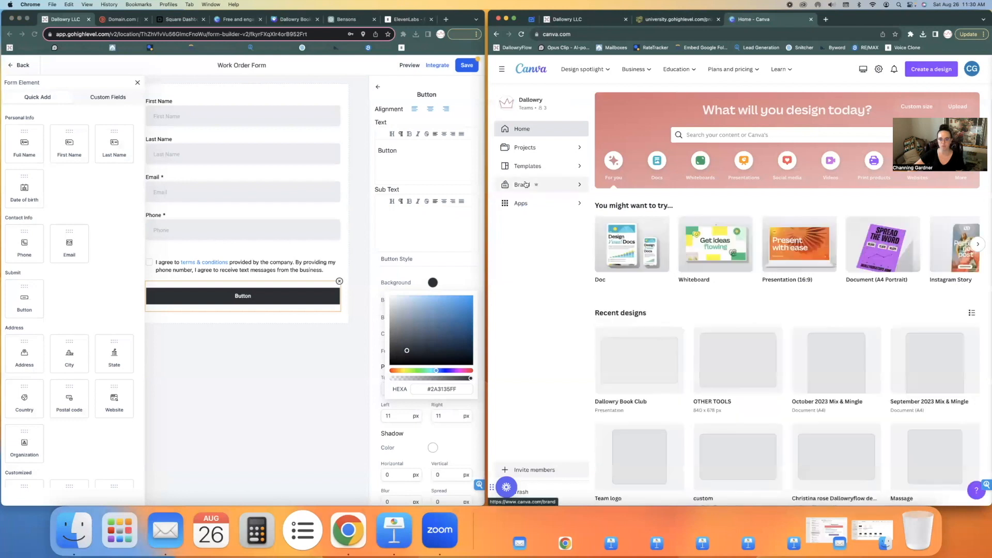
{"action": "left_click", "coordinate": [526, 184]}
{"action": "scroll", "coordinate": [712, 290], "scroll_direction": "down", "scroll_amount": 3}
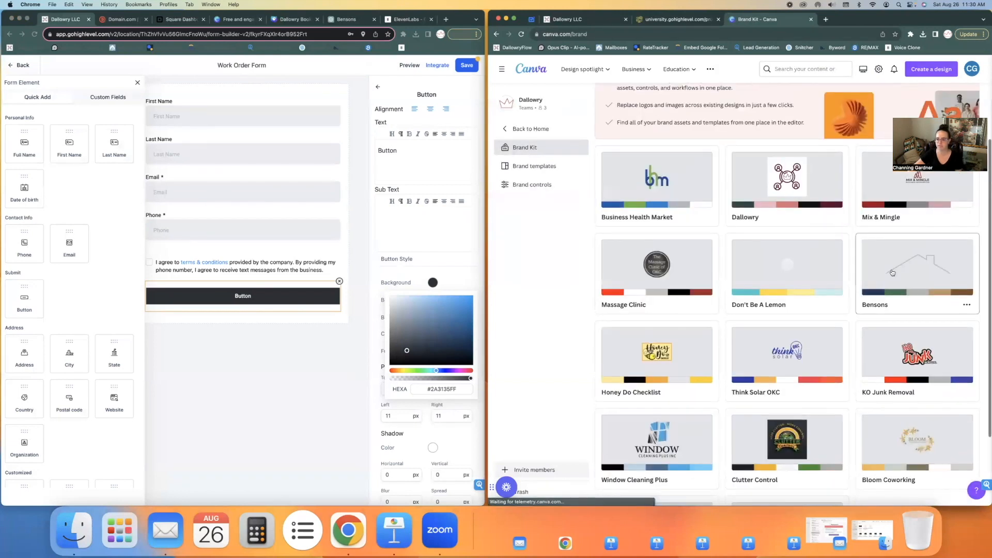
{"action": "left_click", "coordinate": [869, 277]}
{"action": "scroll", "coordinate": [690, 380], "scroll_direction": "down", "scroll_amount": 3}
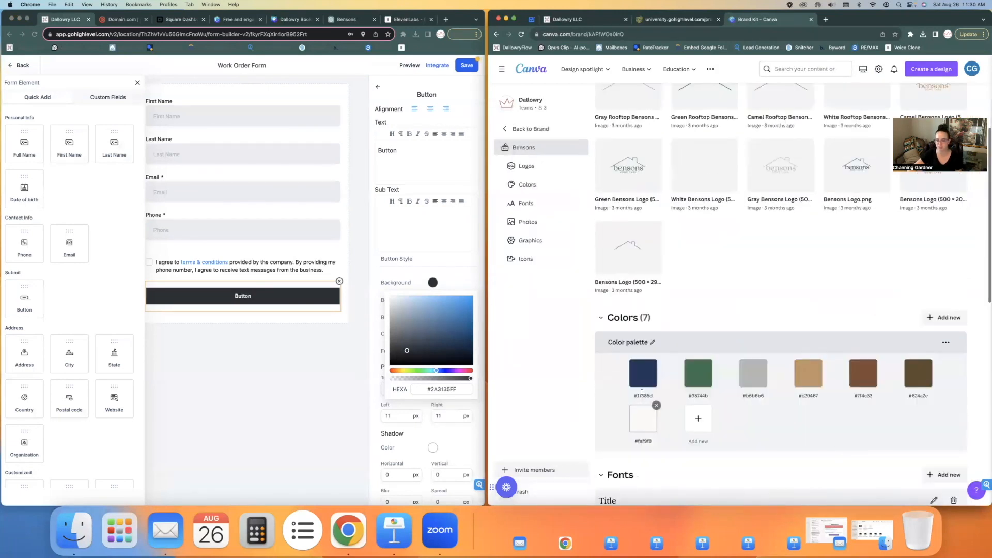
Step: Set the form button's background color to the brand navy, #1F385D
{"action": "left_click", "coordinate": [440, 395]}
{"action": "double_click", "coordinate": [445, 388]}
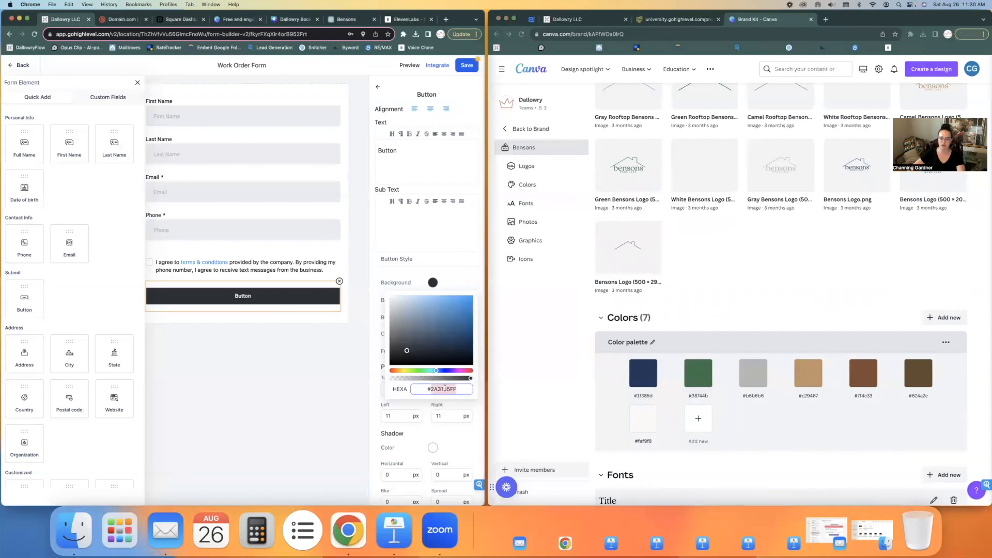
{"action": "type", "text": "1v385d"}
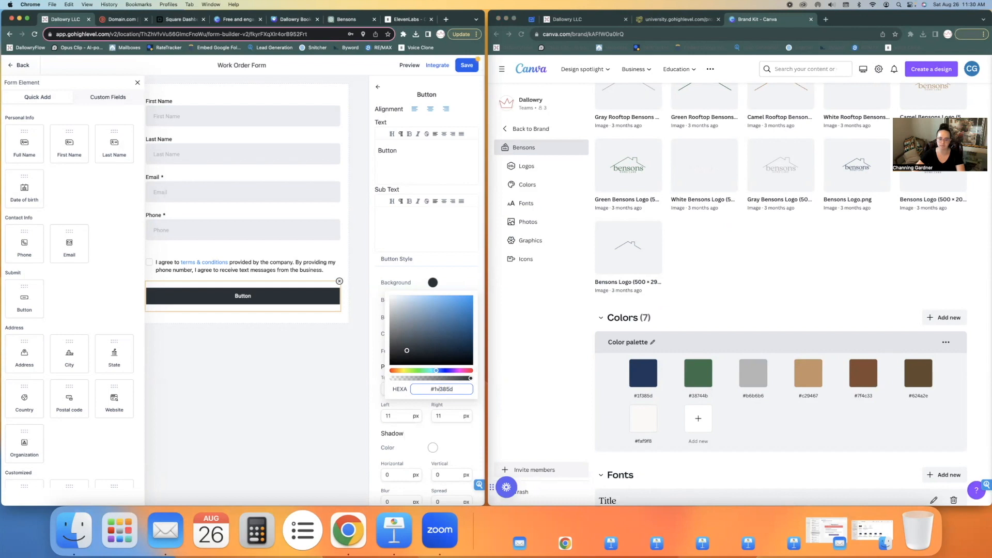
{"action": "key", "text": "BackSpace"}
{"action": "type", "text": "f"}
{"action": "key", "text": "Return"}
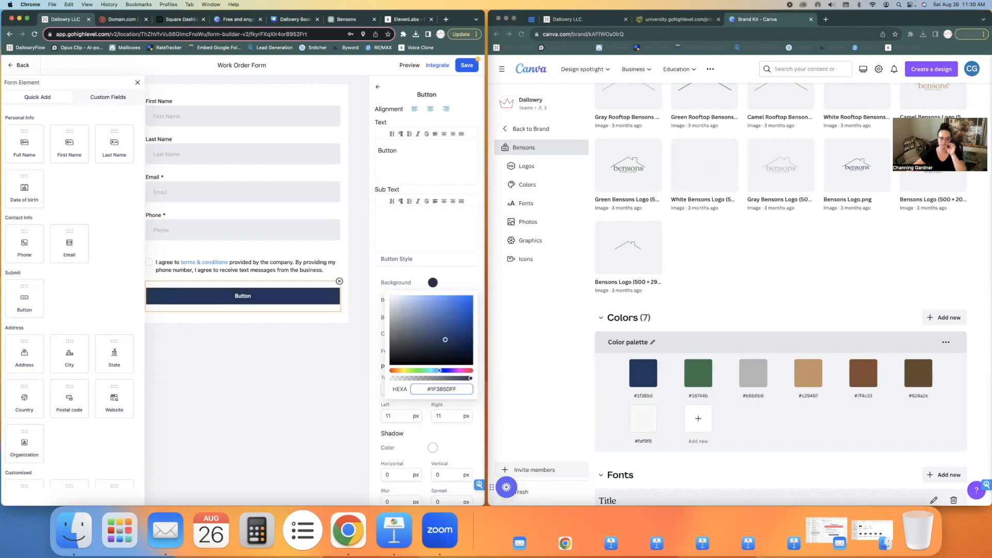
{"action": "left_click", "coordinate": [351, 377]}
Step: Change the button's text to "SUBMIT"
{"action": "left_click", "coordinate": [258, 301]}
{"action": "double_click", "coordinate": [390, 151]}
{"action": "type", "text": "SUBMIT"}
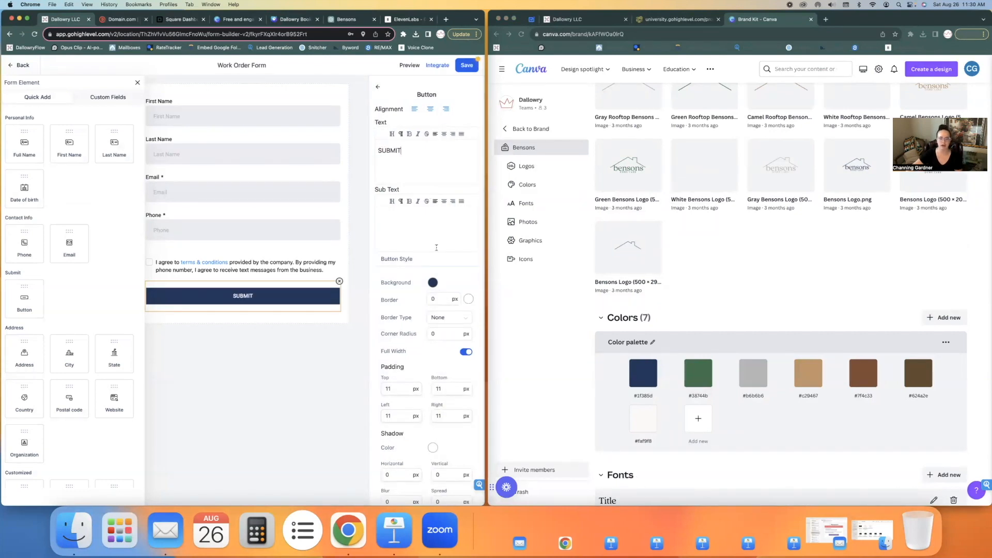
Step: Set the SUBMIT button's text size to 24 px and save the form
{"action": "scroll", "coordinate": [436, 364], "scroll_direction": "down", "scroll_amount": 5}
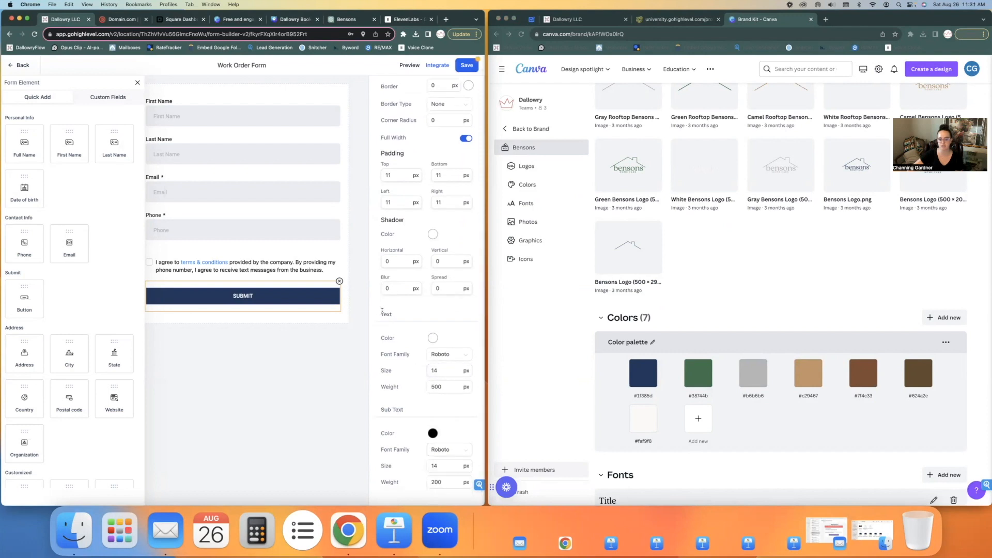
{"action": "left_click", "coordinate": [439, 367]}
{"action": "key", "text": "BackSpace"}
{"action": "key", "text": "BackSpace"}
{"action": "type", "text": "24"}
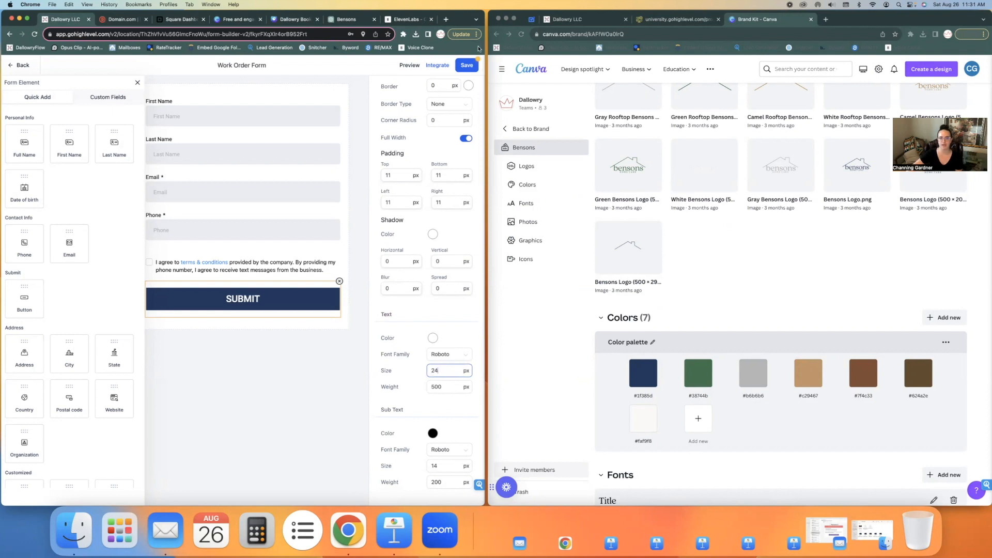
{"action": "left_click", "coordinate": [472, 65]}
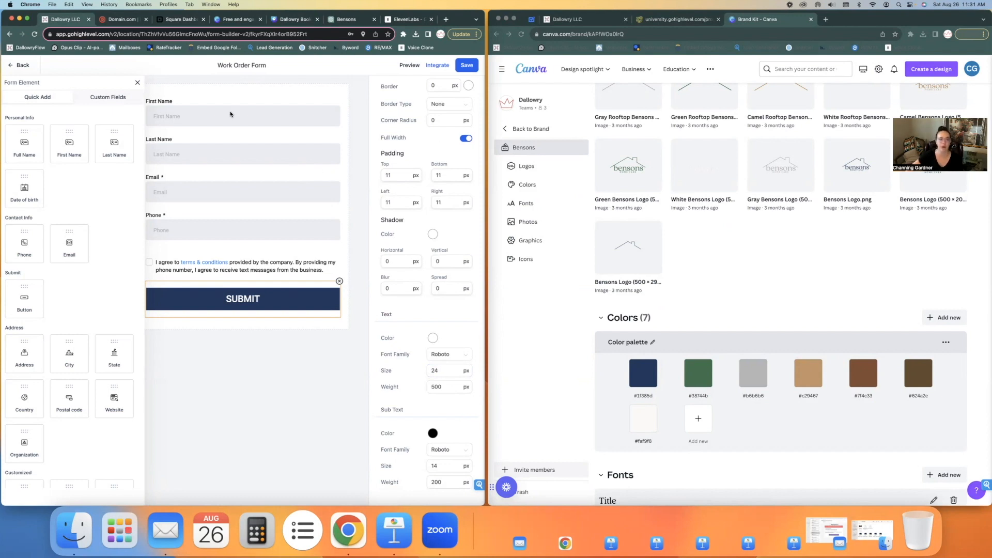
Step: Make the First Name and Last Name fields required
{"action": "left_click", "coordinate": [319, 124]}
{"action": "left_click", "coordinate": [378, 202]}
{"action": "left_click", "coordinate": [336, 165]}
{"action": "left_click", "coordinate": [378, 202]}
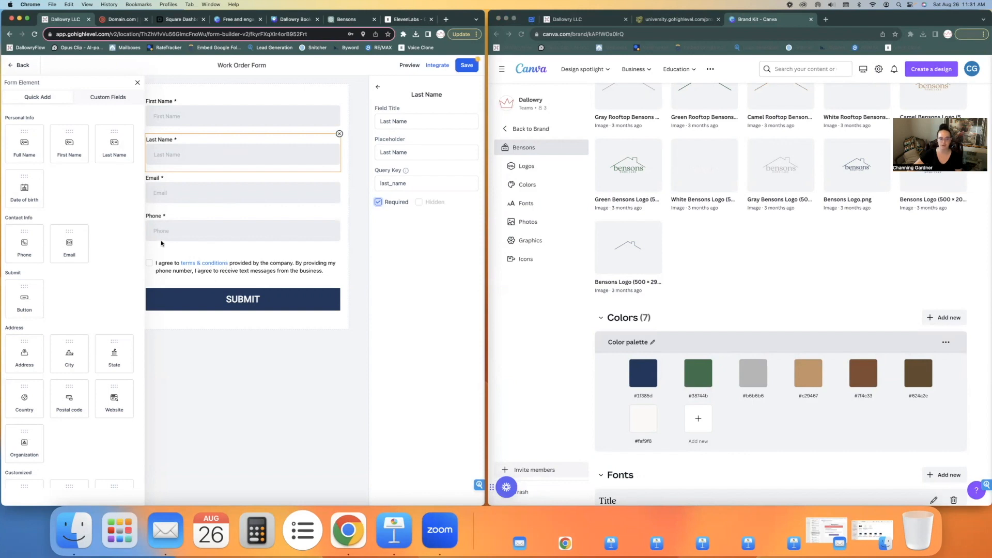
Step: Add an Address field between the Phone field and the terms checkbox
{"action": "scroll", "coordinate": [103, 248], "scroll_direction": "down", "scroll_amount": 3}
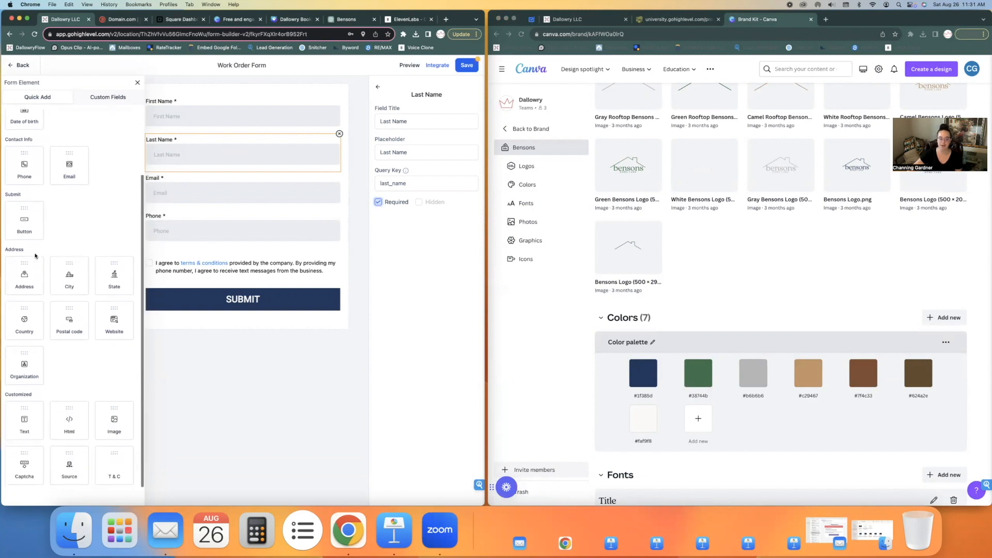
{"action": "left_click_drag", "start_coordinate": [26, 264], "coordinate": [187, 236]}
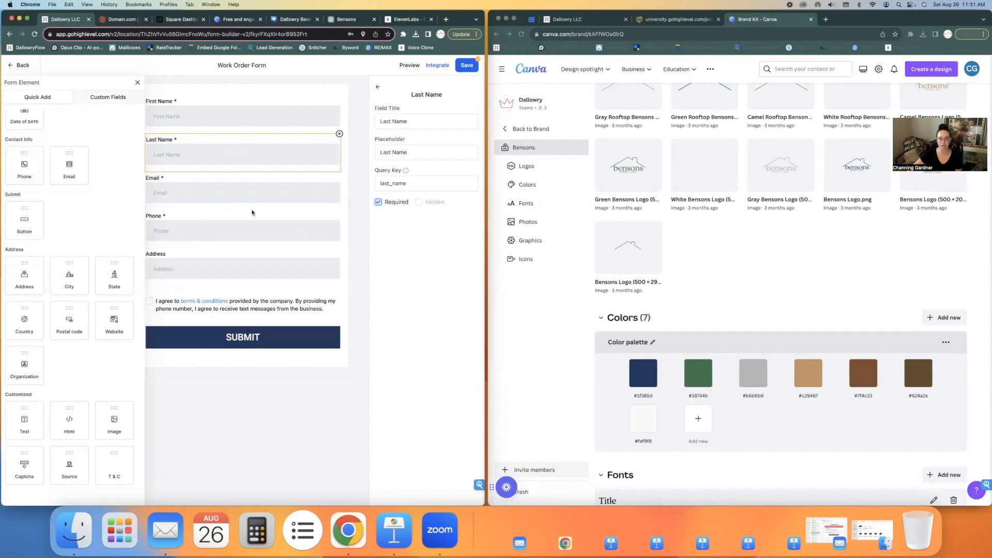
{"action": "left_click", "coordinate": [188, 195]}
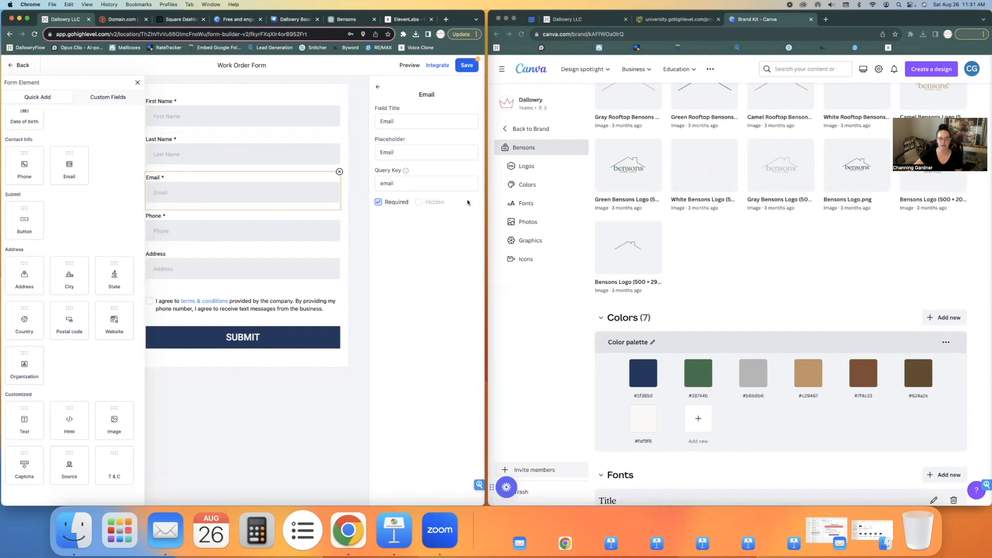
{"action": "left_click", "coordinate": [378, 202]}
{"action": "left_click", "coordinate": [379, 202]}
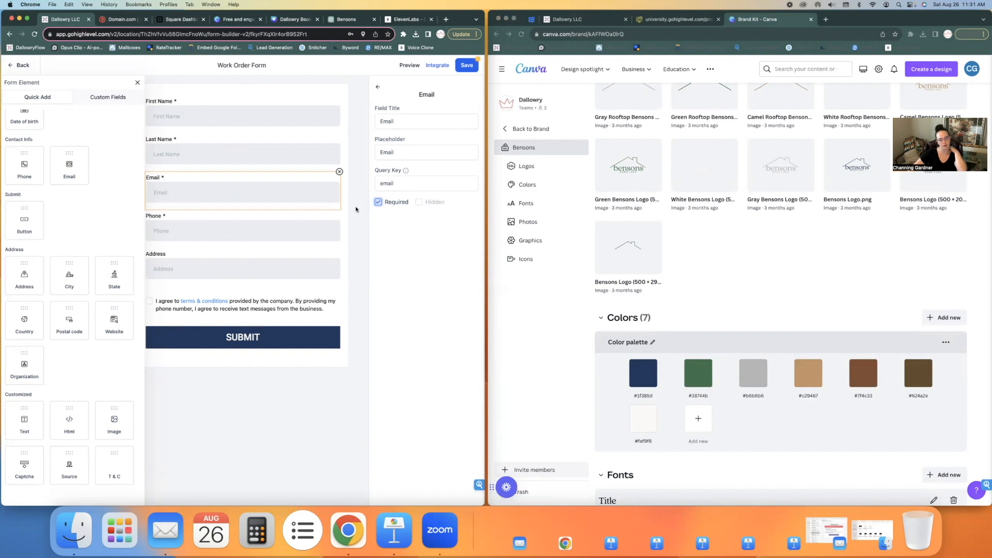
Step: Add City, State and Postal Code fields below the Address field
{"action": "left_click_drag", "start_coordinate": [69, 274], "coordinate": [195, 297]}
{"action": "left_click_drag", "start_coordinate": [115, 273], "coordinate": [180, 326]}
{"action": "left_click_drag", "start_coordinate": [62, 311], "coordinate": [199, 366]}
Step: Retitle the Postal Code field "Zip code" and clear its placeholder
{"action": "left_click", "coordinate": [160, 370]}
{"action": "double_click", "coordinate": [385, 121]}
{"action": "type", "text": "ZIP code"}
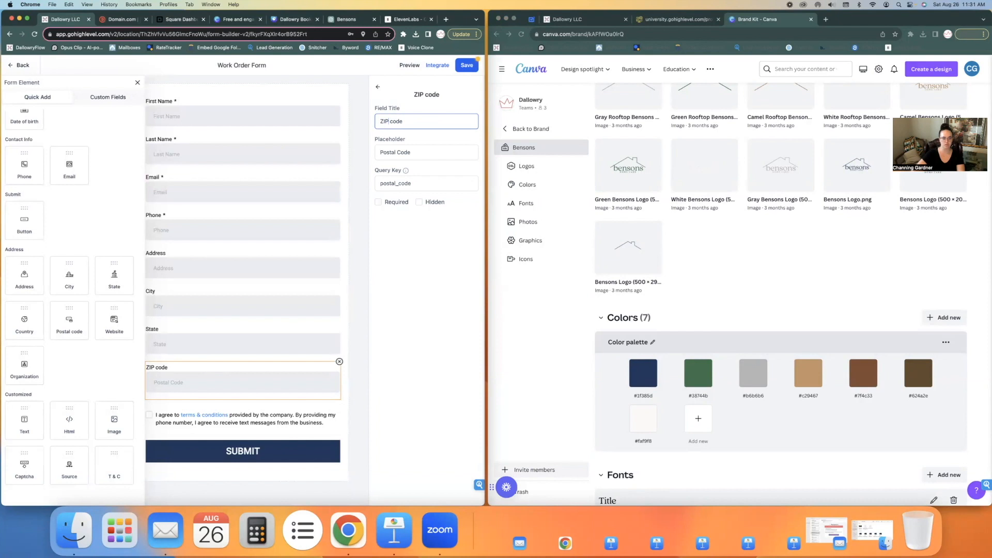
{"action": "key", "text": "BackSpace"}
{"action": "key", "text": "BackSpace"}
{"action": "type", "text": "ip"}
{"action": "double_click", "coordinate": [422, 152]}
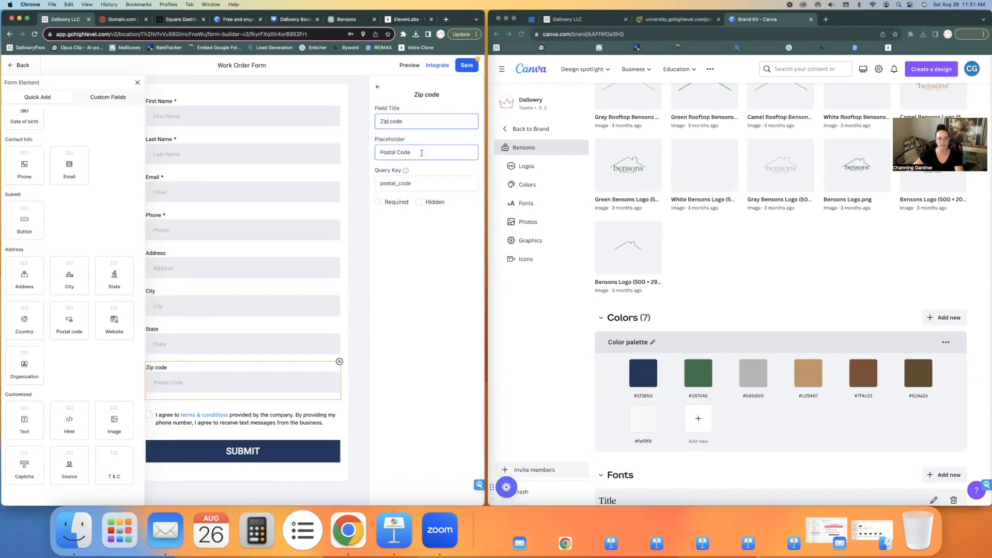
{"action": "triple_click", "coordinate": [422, 153]}
{"action": "key", "text": "BackSpace"}
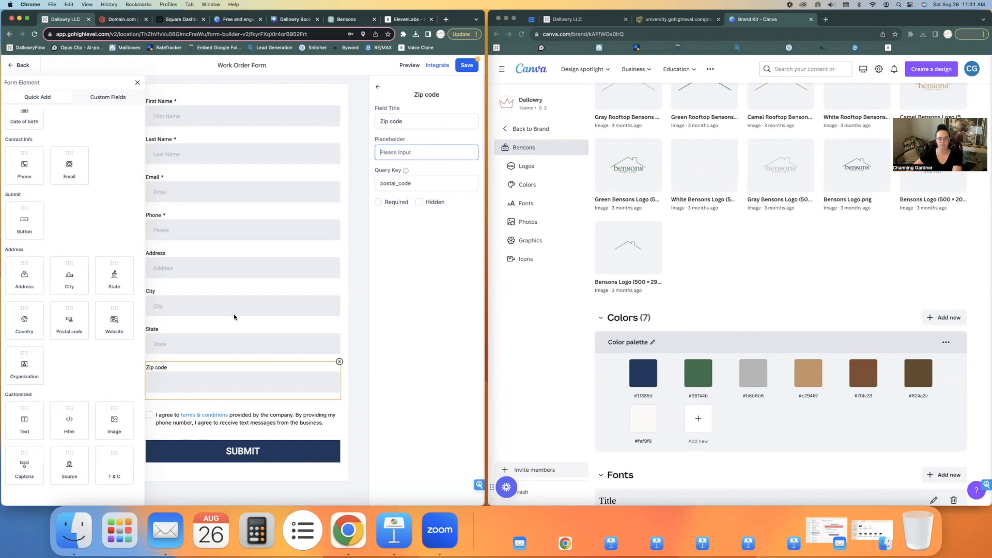
Step: Clear the placeholder text of the State, City and Address fields
{"action": "left_click", "coordinate": [211, 345]}
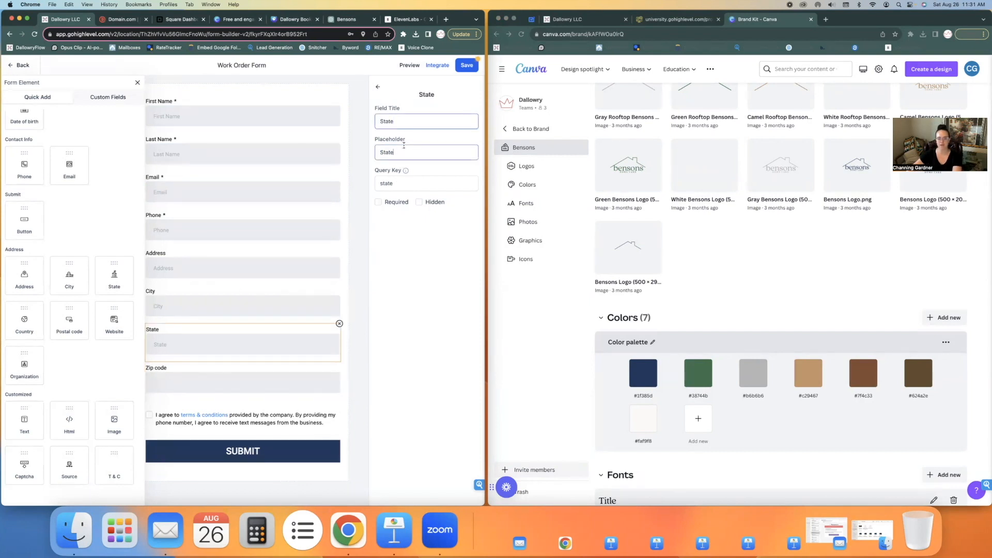
{"action": "key", "text": "BackSpace"}
{"action": "left_click", "coordinate": [231, 303]}
{"action": "key", "text": "BackSpace"}
{"action": "left_click", "coordinate": [233, 268]}
{"action": "key", "text": "BackSpace"}
Step: Clear the placeholder text of the Phone, Email, Last Name and First Name fields
{"action": "left_click", "coordinate": [199, 231]}
{"action": "left_click", "coordinate": [387, 152]}
{"action": "key", "text": "BackSpace"}
{"action": "left_click", "coordinate": [218, 187]}
{"action": "left_click", "coordinate": [389, 149]}
{"action": "key", "text": "BackSpace"}
{"action": "left_click", "coordinate": [332, 149]}
{"action": "left_click_drag", "start_coordinate": [410, 153], "coordinate": [341, 142]}
{"action": "key", "text": "BackSpace"}
{"action": "left_click", "coordinate": [330, 120]}
{"action": "left_click_drag", "start_coordinate": [408, 152], "coordinate": [380, 152]}
{"action": "key", "text": "BackSpace"}
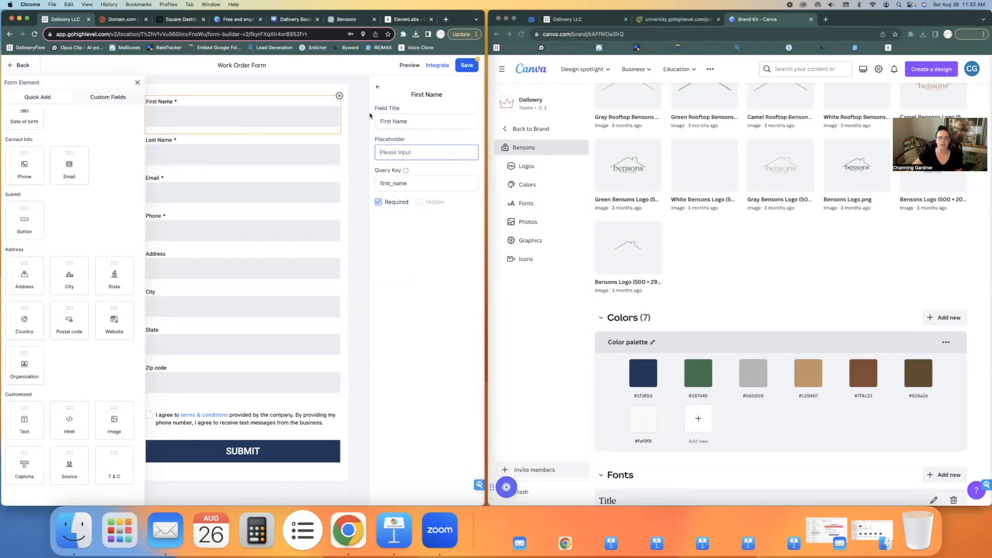
Step: Switch the Work Order Form to an inline layout
{"action": "left_click", "coordinate": [377, 87]}
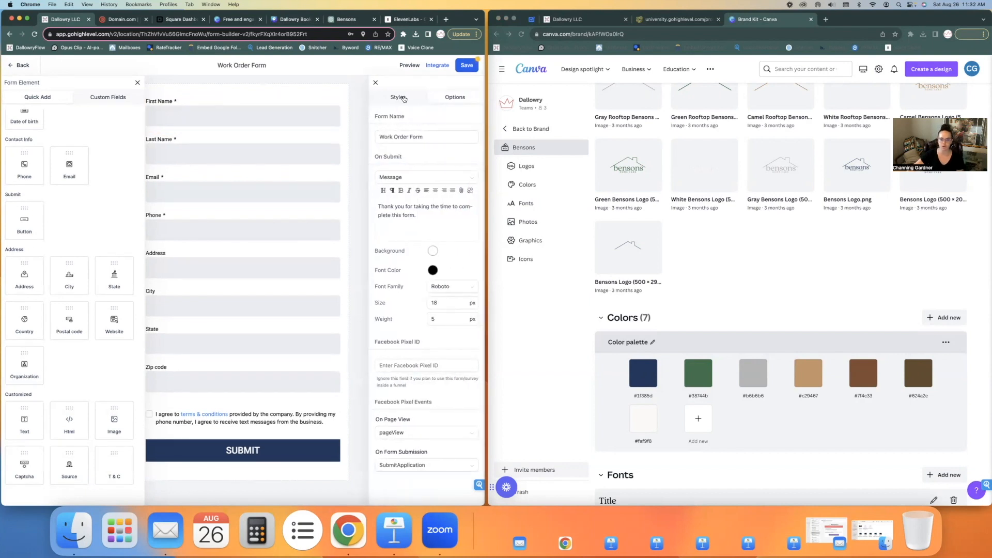
{"action": "left_click", "coordinate": [376, 83]}
{"action": "left_click", "coordinate": [138, 83]}
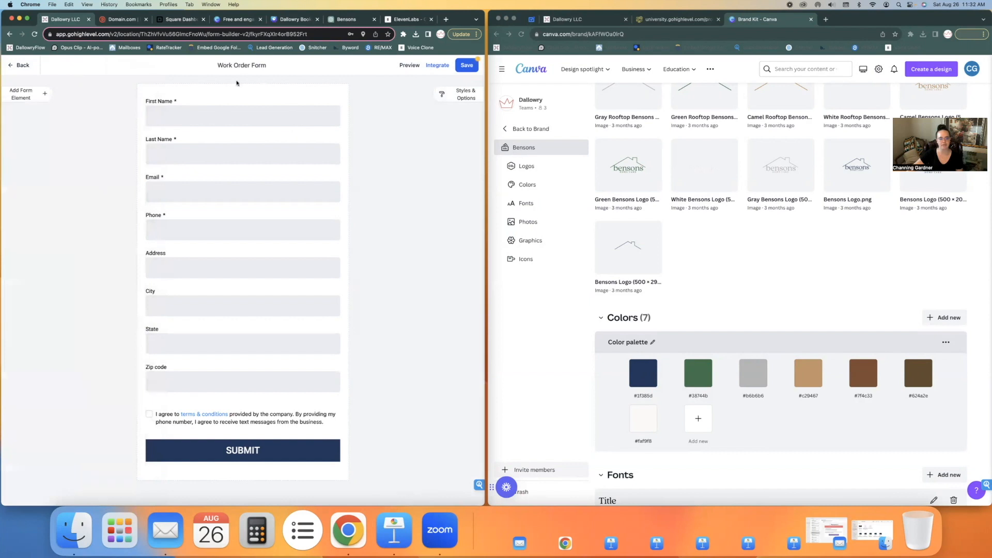
{"action": "left_click", "coordinate": [457, 96]}
{"action": "left_click", "coordinate": [403, 98]}
{"action": "left_click", "coordinate": [471, 138]}
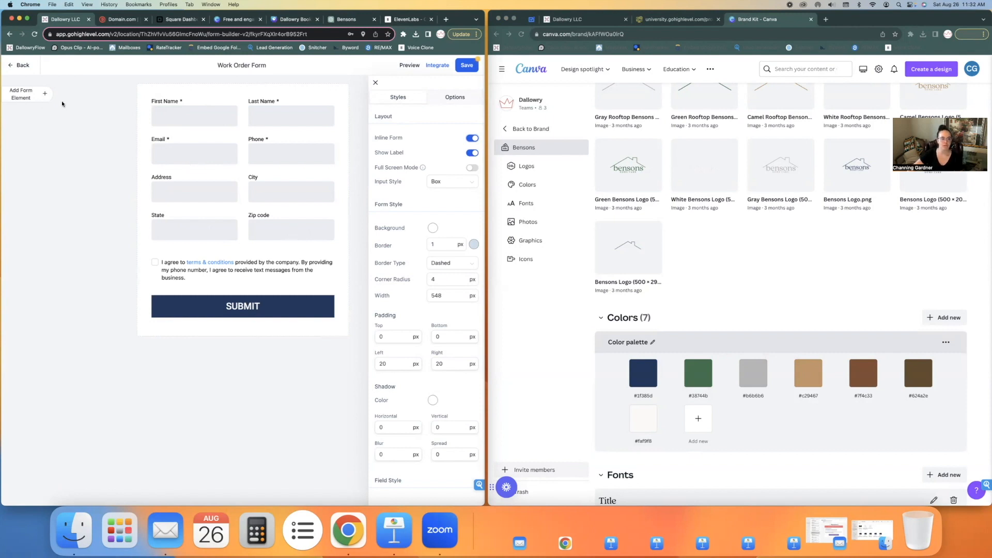
Step: Create a Multi Line custom field "Work Order Ticket" in the Additional Info group and place it below the State and Zip code fields
{"action": "left_click", "coordinate": [45, 93]}
{"action": "scroll", "coordinate": [69, 280], "scroll_direction": "down", "scroll_amount": 2}
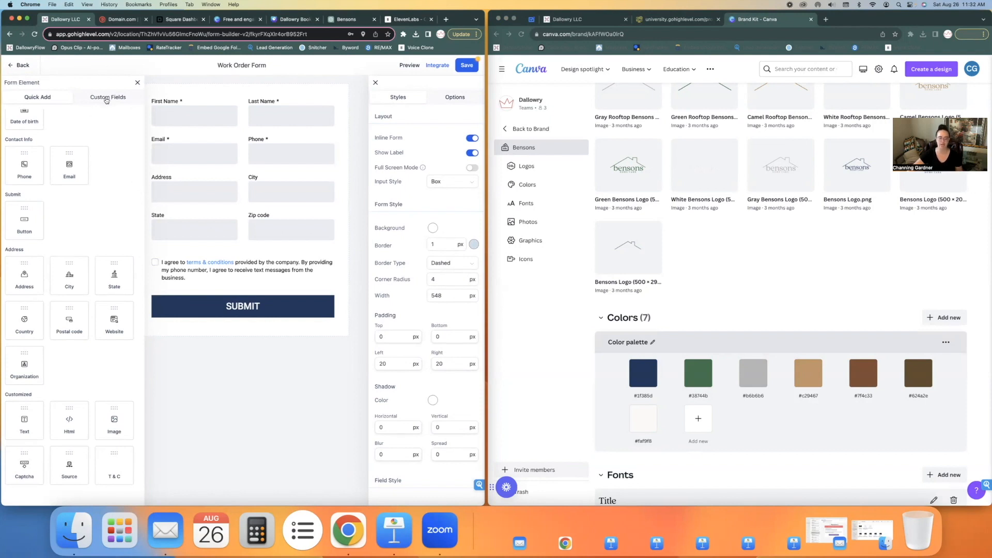
{"action": "left_click", "coordinate": [106, 98]}
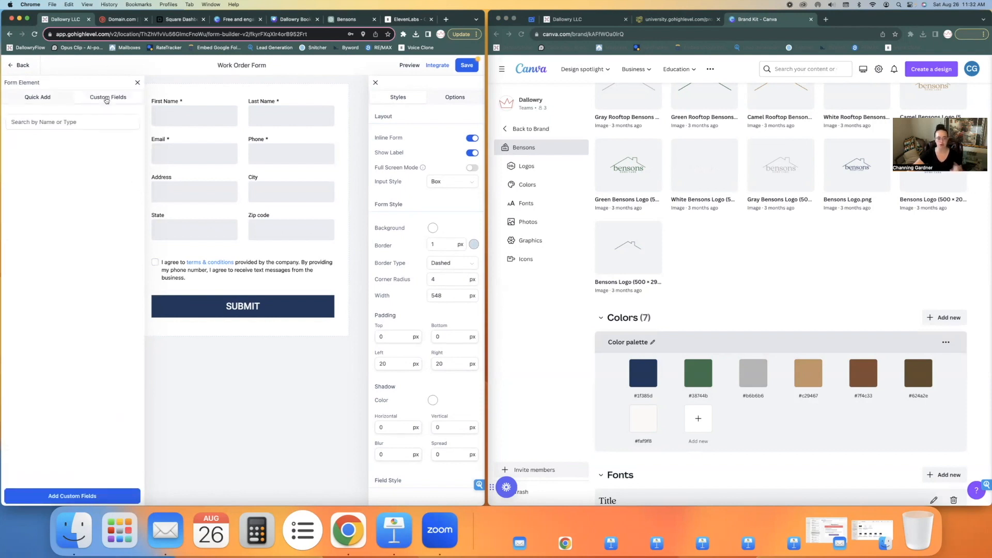
{"action": "left_click", "coordinate": [78, 496]}
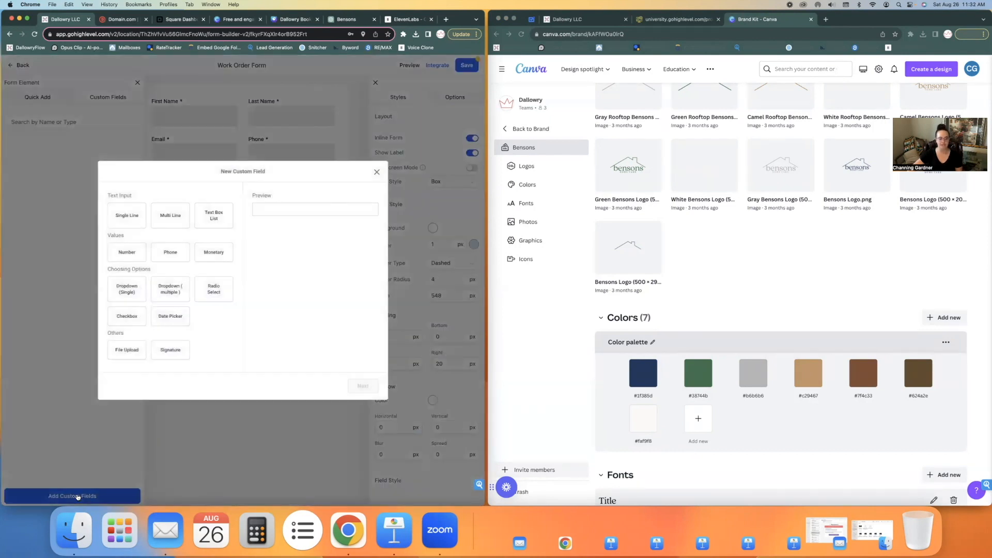
{"action": "left_click", "coordinate": [170, 214]}
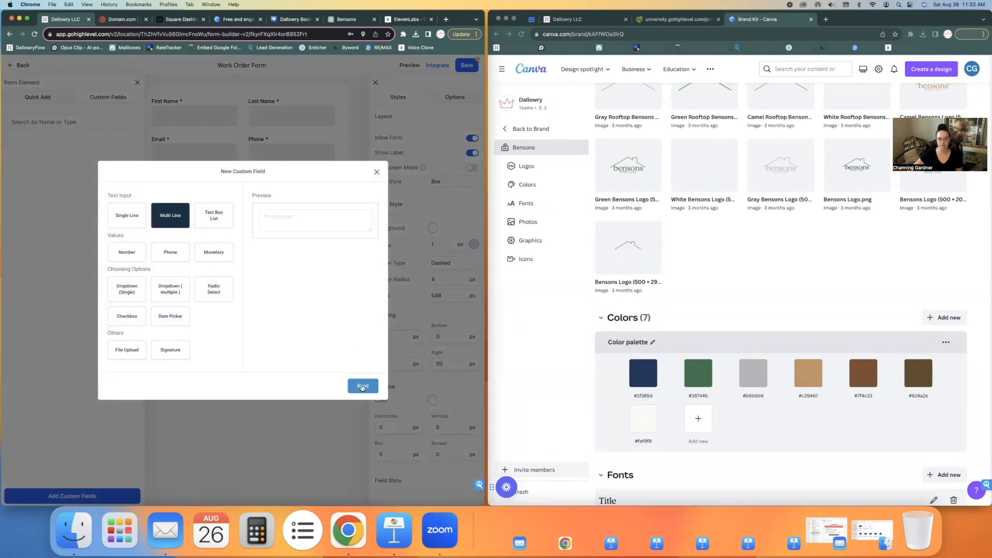
{"action": "left_click", "coordinate": [362, 386]}
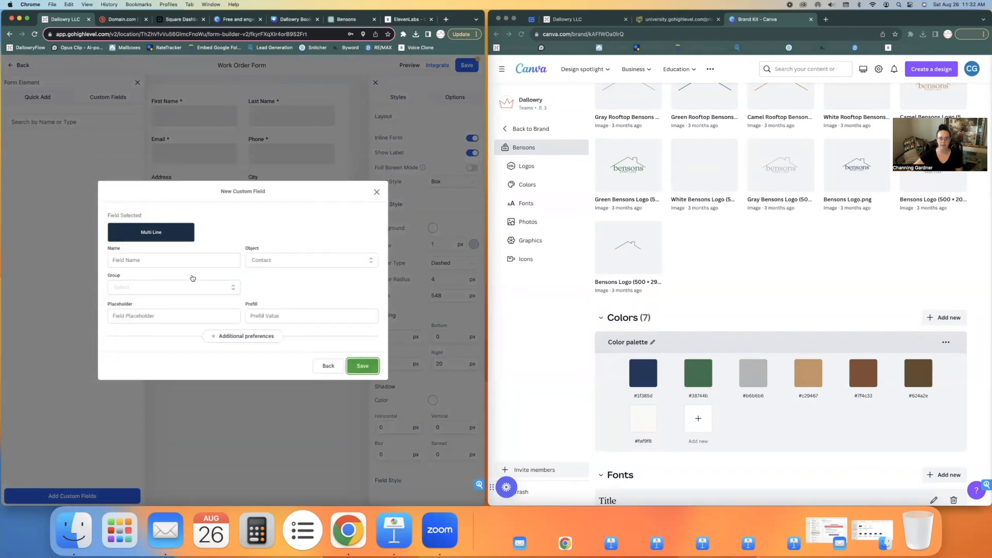
{"action": "left_click", "coordinate": [176, 260]}
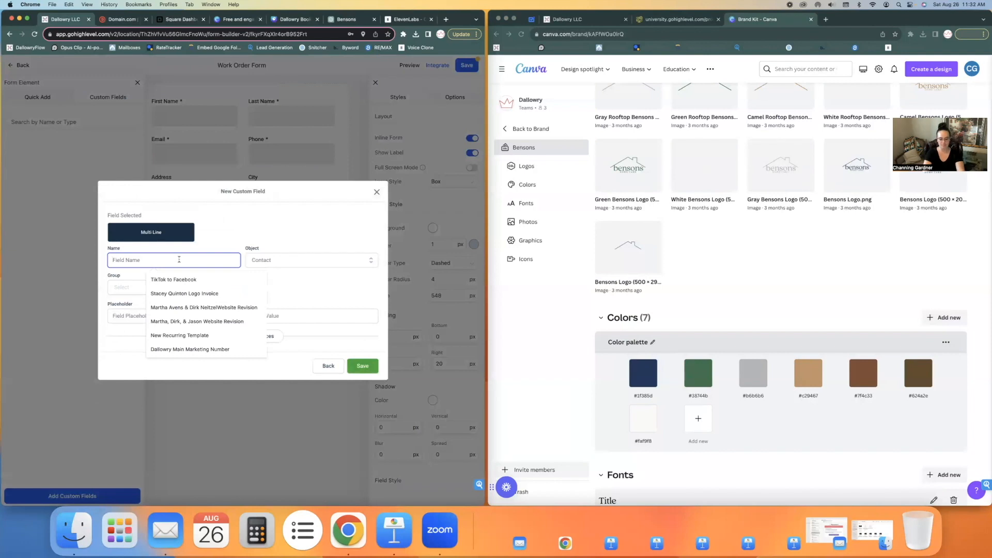
{"action": "type", "text": "Wor"}
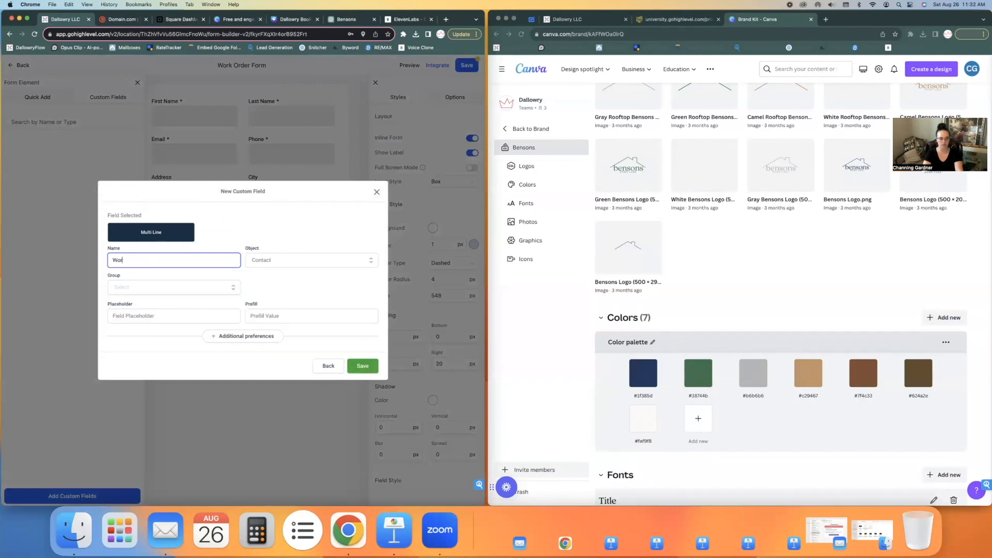
{"action": "type", "text": "k Order Ticket"}
{"action": "left_click", "coordinate": [166, 287]}
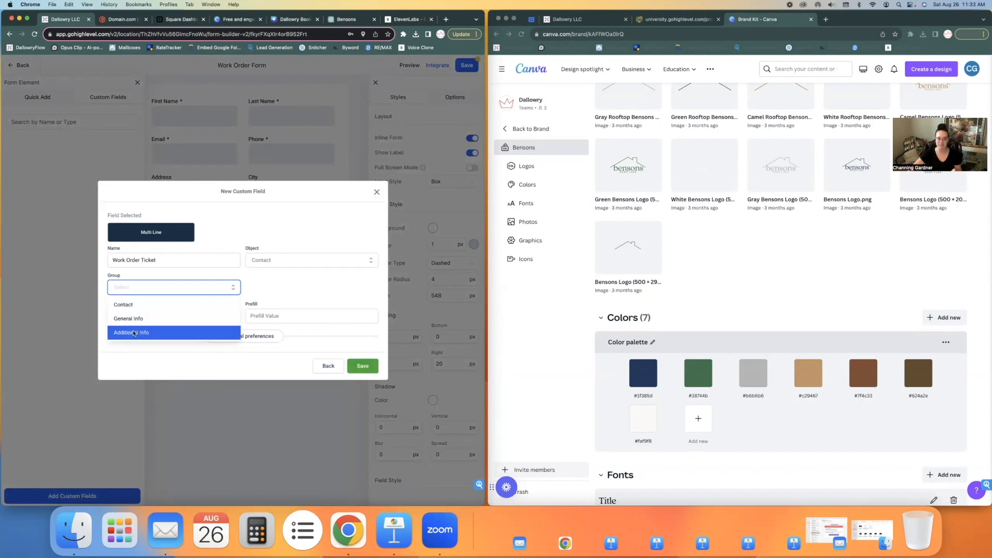
{"action": "left_click", "coordinate": [161, 332]}
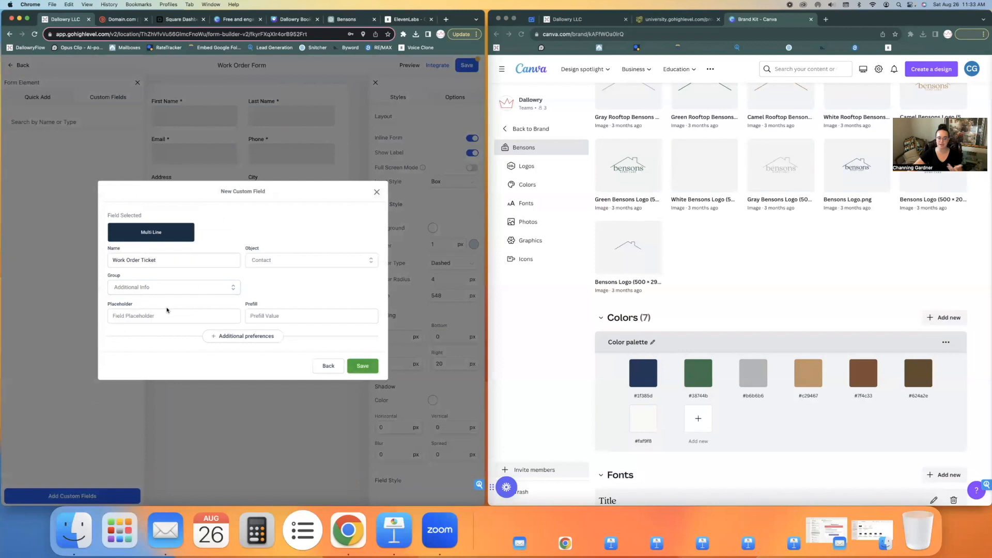
{"action": "left_click", "coordinate": [359, 366]}
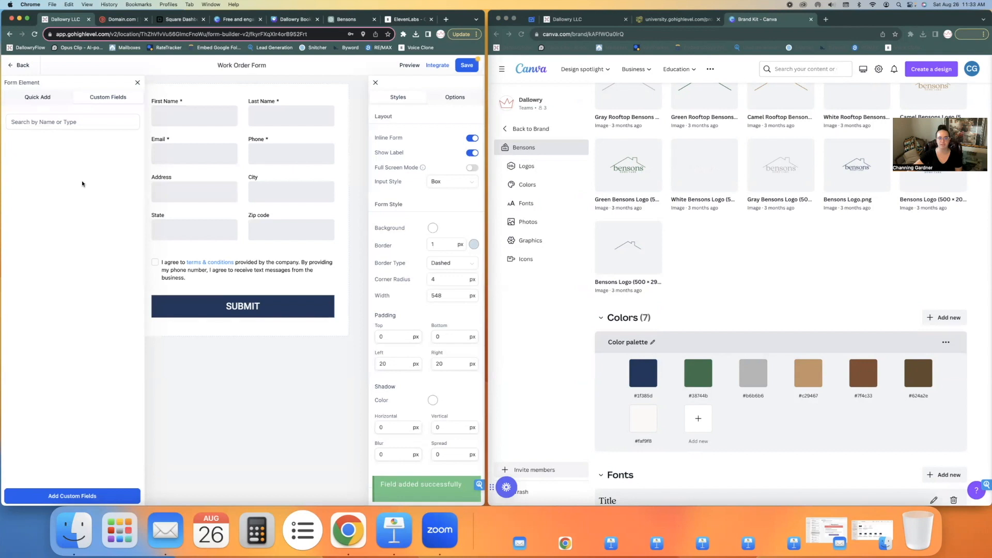
{"action": "left_click_drag", "start_coordinate": [48, 145], "coordinate": [190, 269]}
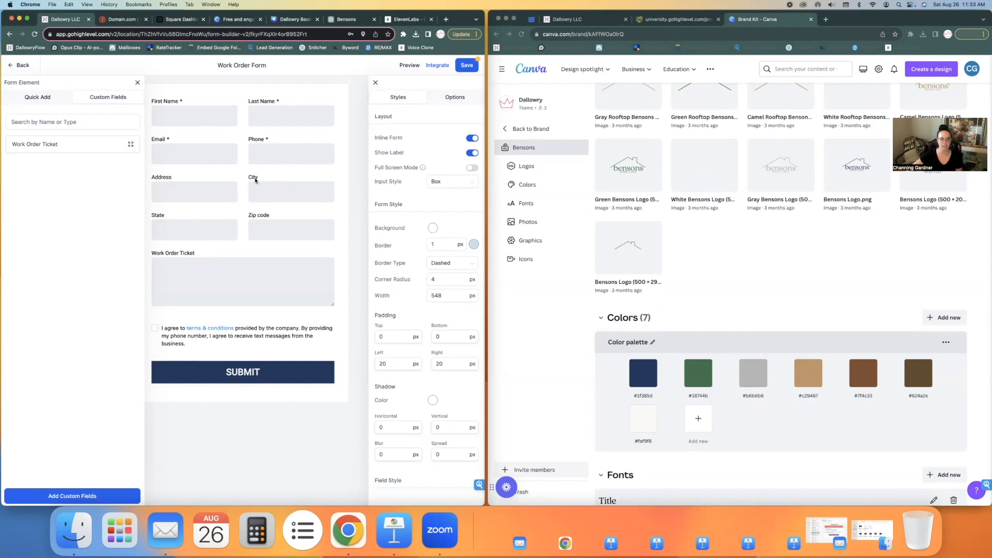
{"action": "left_click", "coordinate": [59, 123]}
Step: Make the Address, City, State, Zip code and Work Order Ticket fields required
{"action": "left_click", "coordinate": [210, 181]}
{"action": "left_click", "coordinate": [379, 202]}
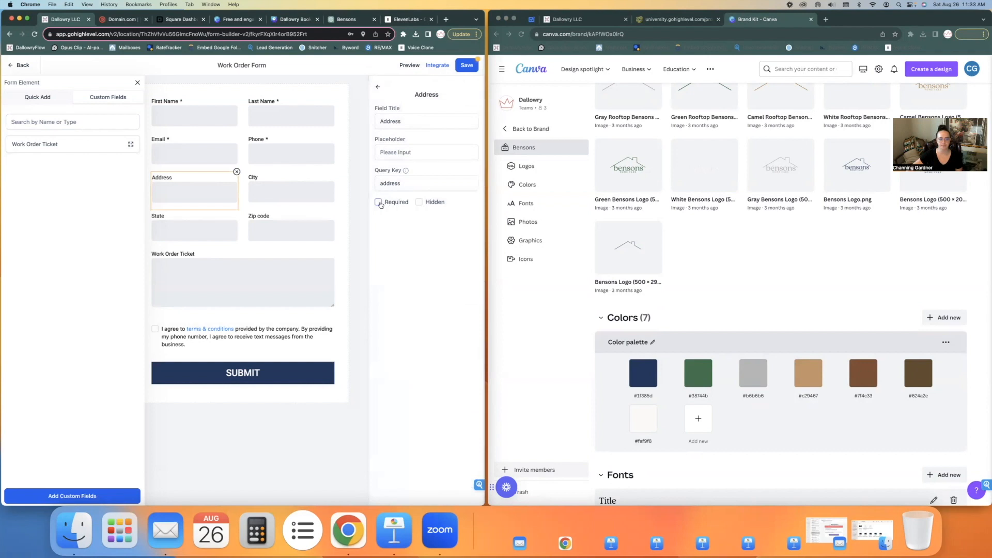
{"action": "left_click", "coordinate": [305, 191]}
{"action": "left_click", "coordinate": [379, 202]}
{"action": "left_click", "coordinate": [188, 231]}
{"action": "left_click", "coordinate": [379, 202]}
{"action": "left_click", "coordinate": [306, 222]}
{"action": "left_click", "coordinate": [289, 279]}
{"action": "left_click", "coordinate": [378, 202]}
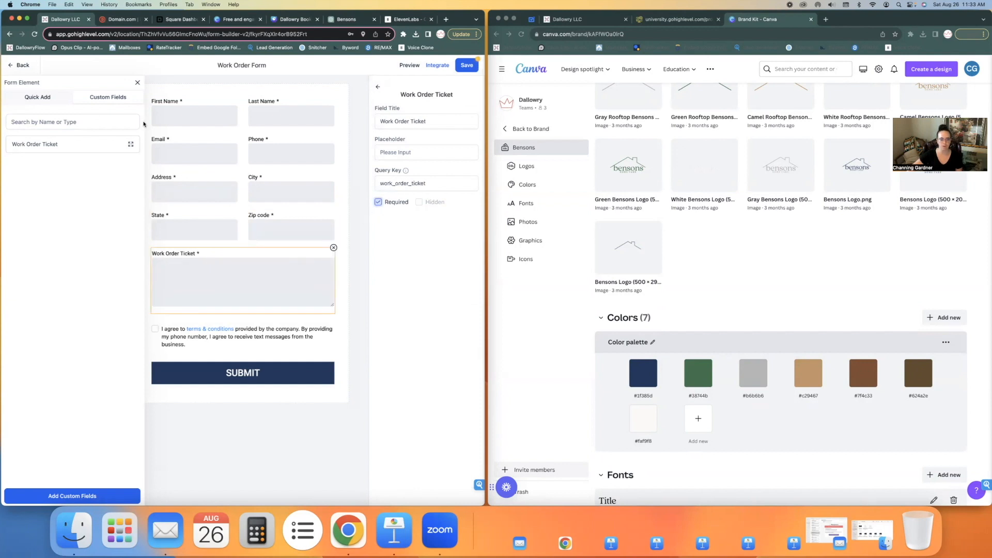
Step: Save the Work Order Form and return to the forms list
{"action": "left_click", "coordinate": [138, 83]}
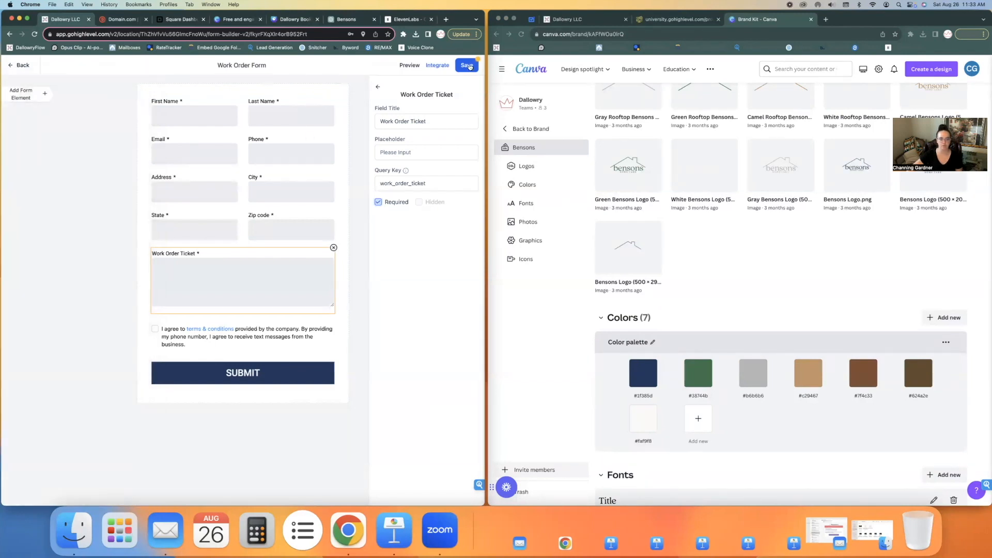
{"action": "left_click", "coordinate": [440, 153]}
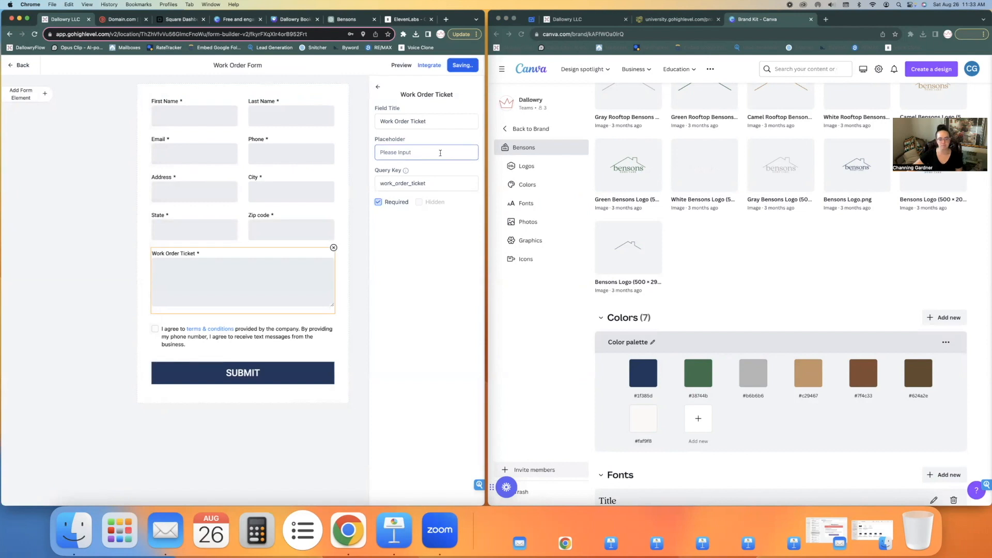
{"action": "left_click", "coordinate": [132, 93]}
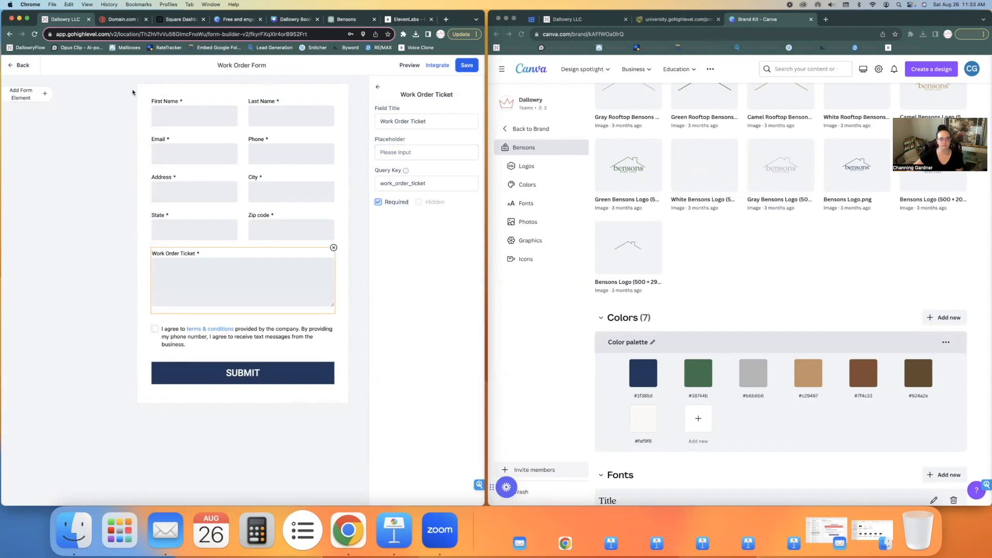
{"action": "left_click", "coordinate": [23, 65]}
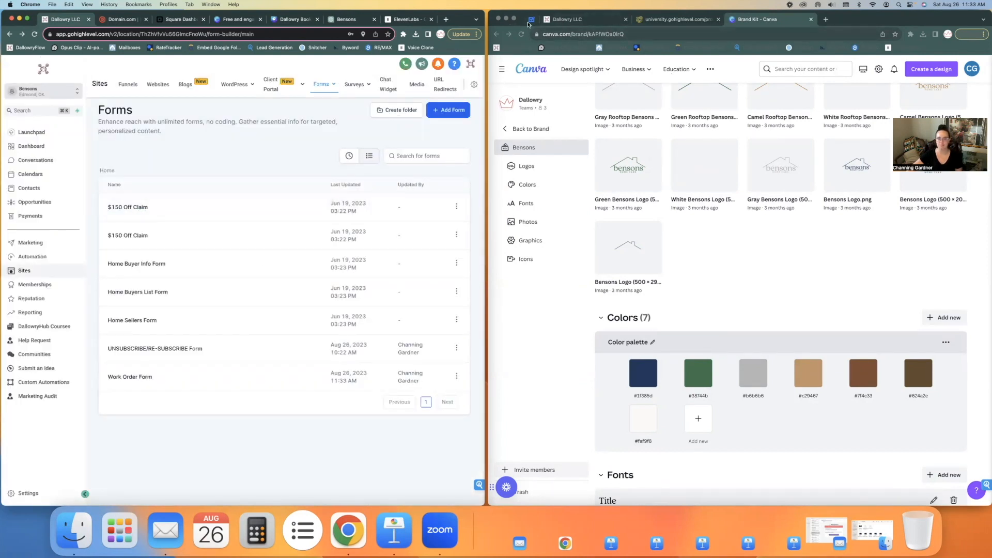
{"action": "left_click", "coordinate": [530, 20]}
{"action": "left_click", "coordinate": [591, 120]}
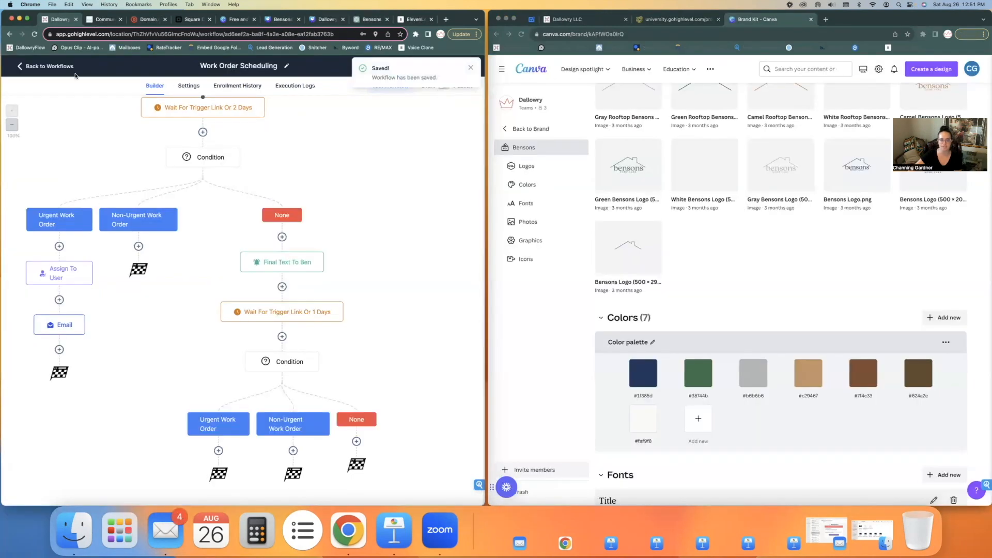
Step: Leave the Work Order Scheduling workflow and create a new one from the "Appointment Confirmation + Reminder + Survey + Review Request" recipe
{"action": "left_click", "coordinate": [54, 68]}
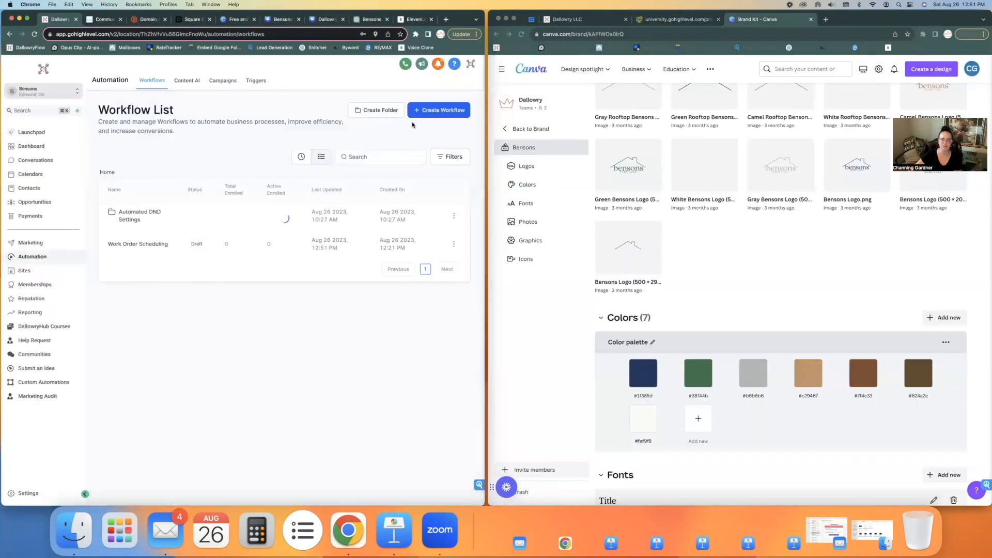
{"action": "left_click", "coordinate": [422, 110]}
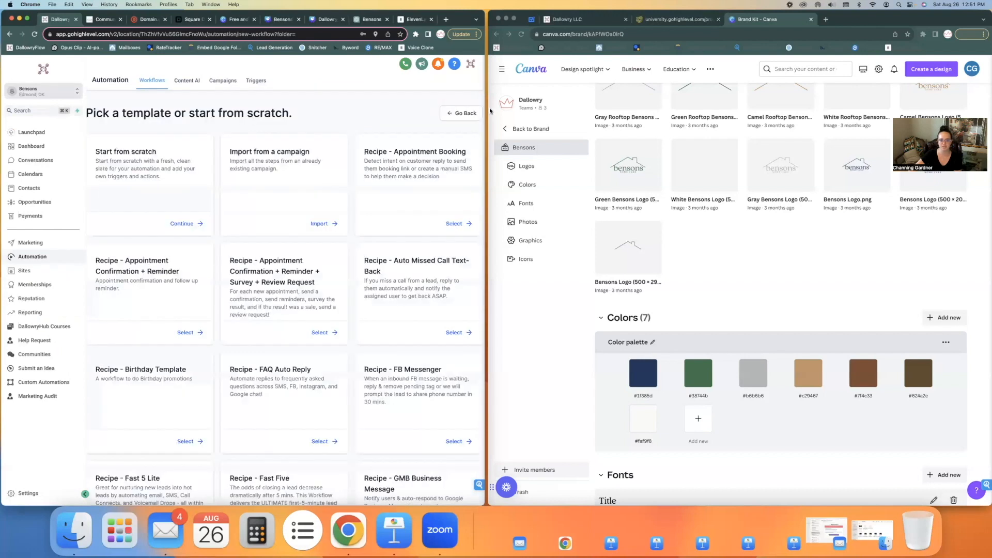
{"action": "scroll", "coordinate": [310, 181], "scroll_direction": "down", "scroll_amount": 3}
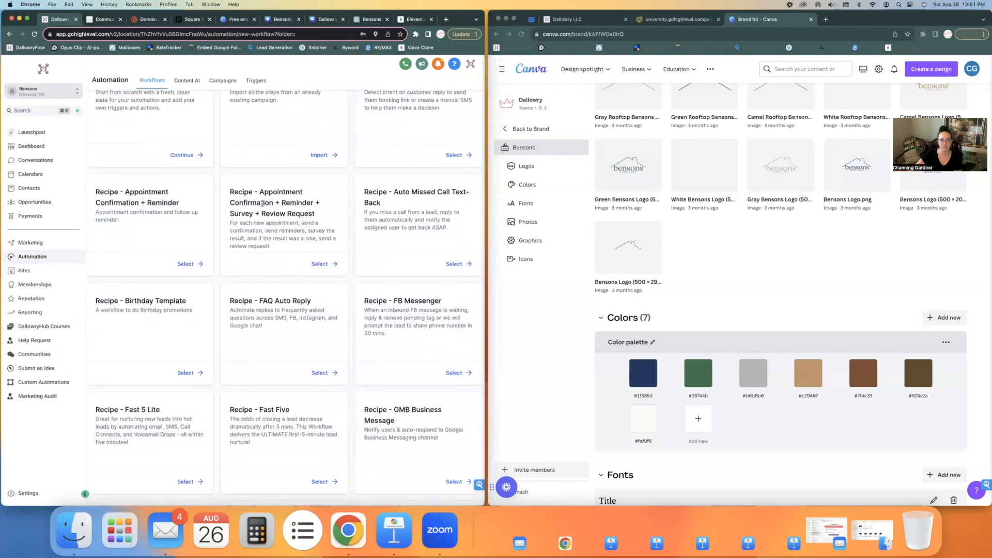
{"action": "left_click", "coordinate": [321, 265]}
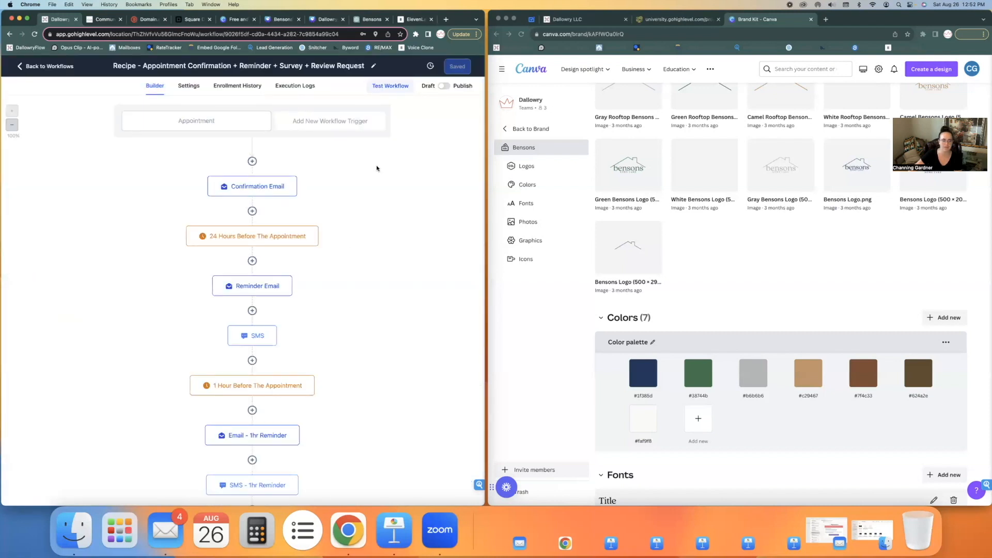
Step: Check the settings of the Appointment trigger and rename the workflow "Urgent Appointment Reminders"
{"action": "left_click", "coordinate": [209, 124]}
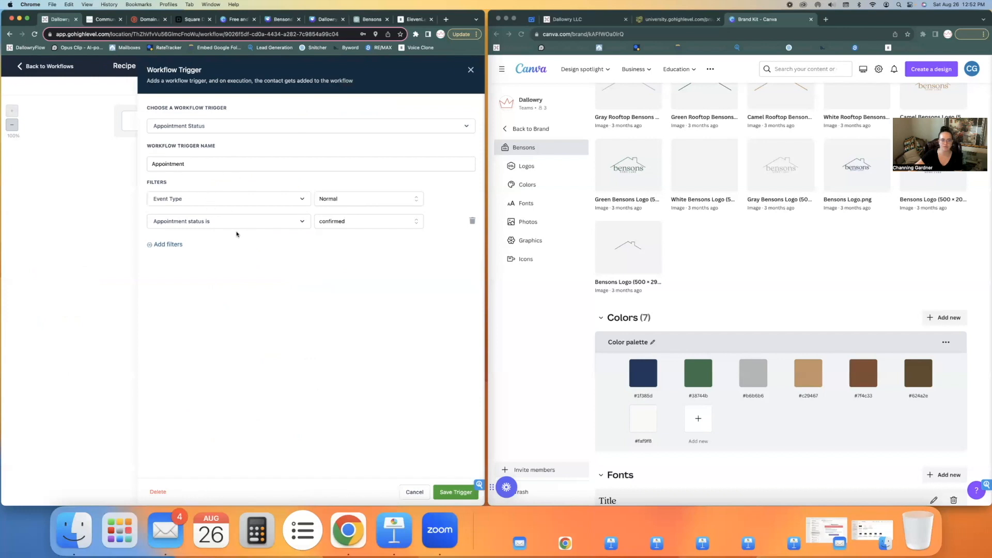
{"action": "left_click", "coordinate": [470, 70]}
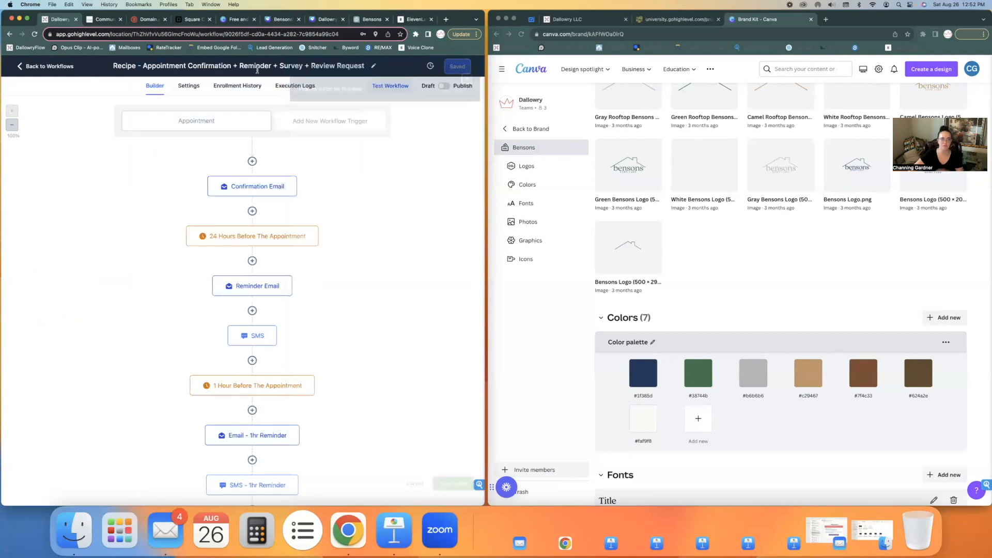
{"action": "left_click", "coordinate": [253, 64]}
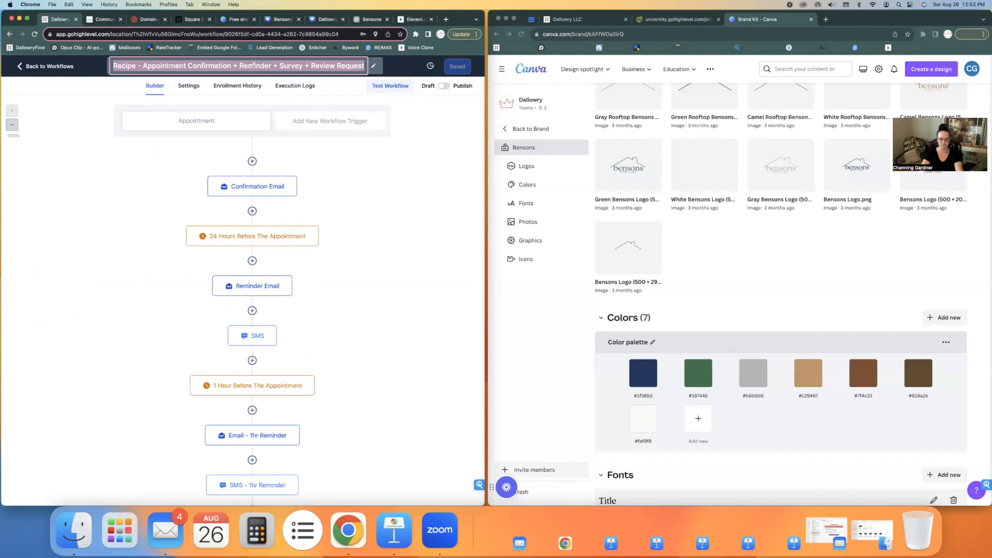
{"action": "type", "text": "Urgent Ap"}
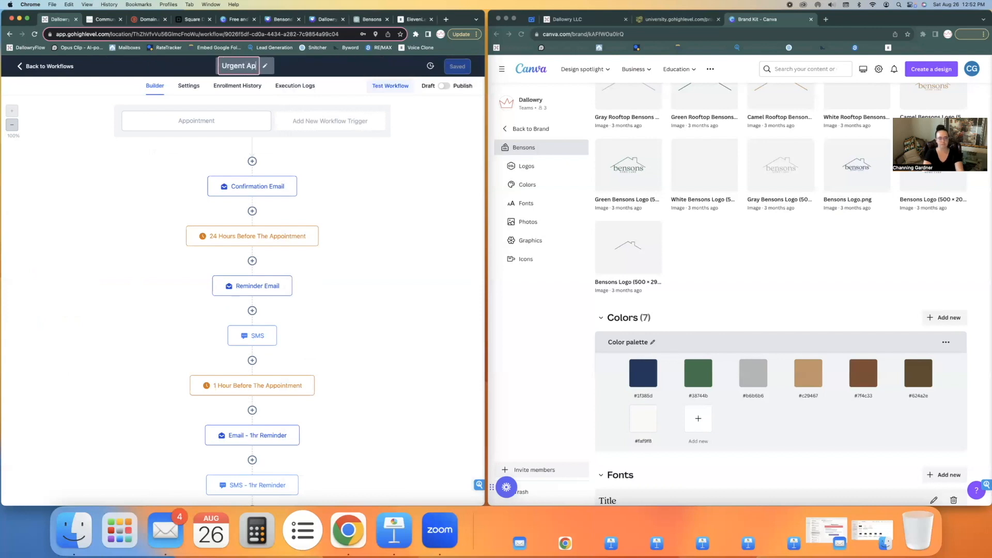
{"action": "type", "text": "pointment Reminders"}
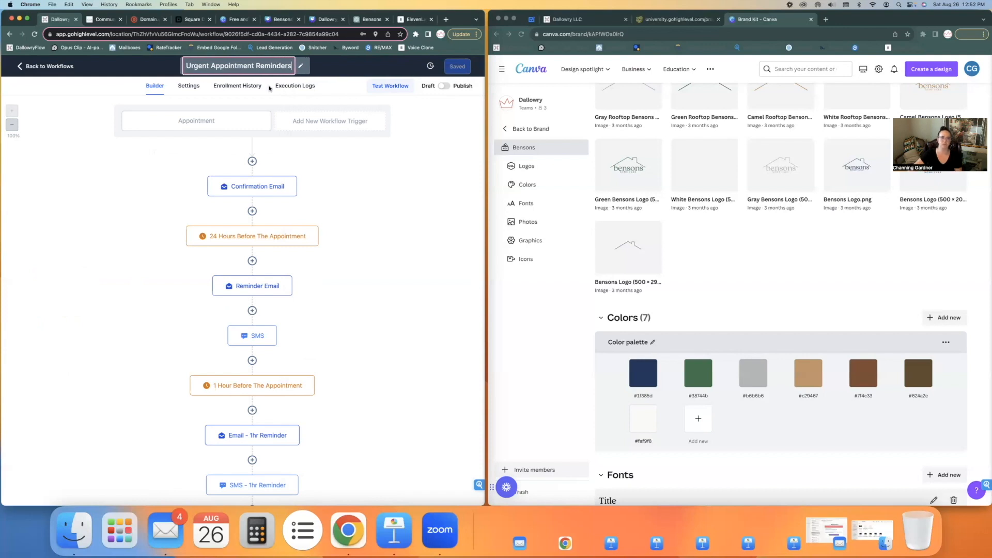
{"action": "key", "text": "Return"}
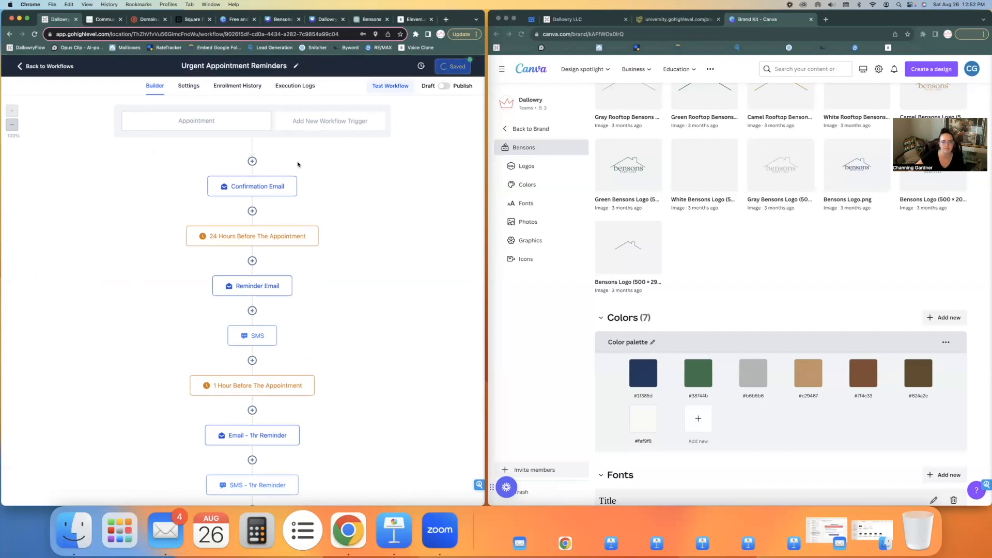
Step: Remove the {{appointment.timezone}} custom value from the Confirmation Email's message
{"action": "left_click", "coordinate": [263, 189]}
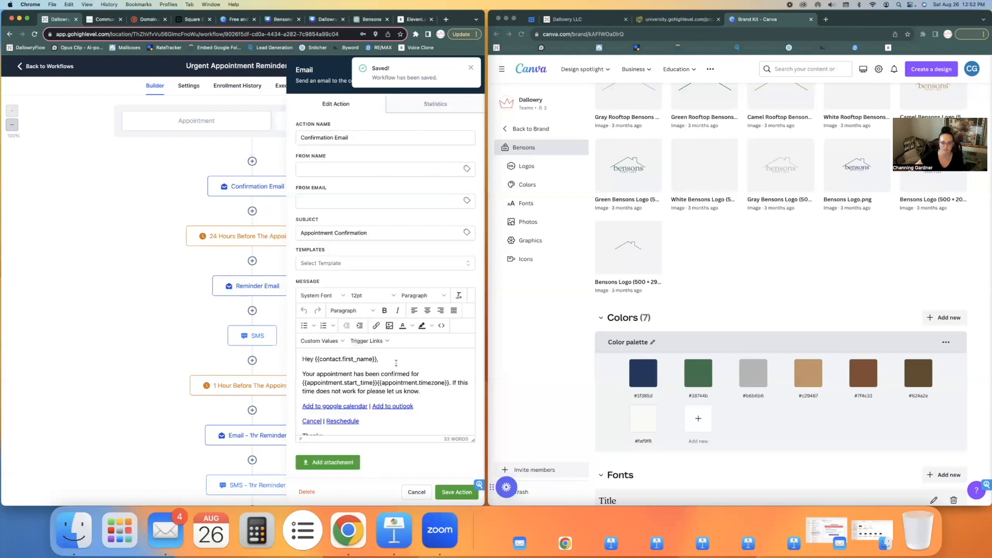
{"action": "scroll", "coordinate": [396, 363], "scroll_direction": "down", "scroll_amount": 1}
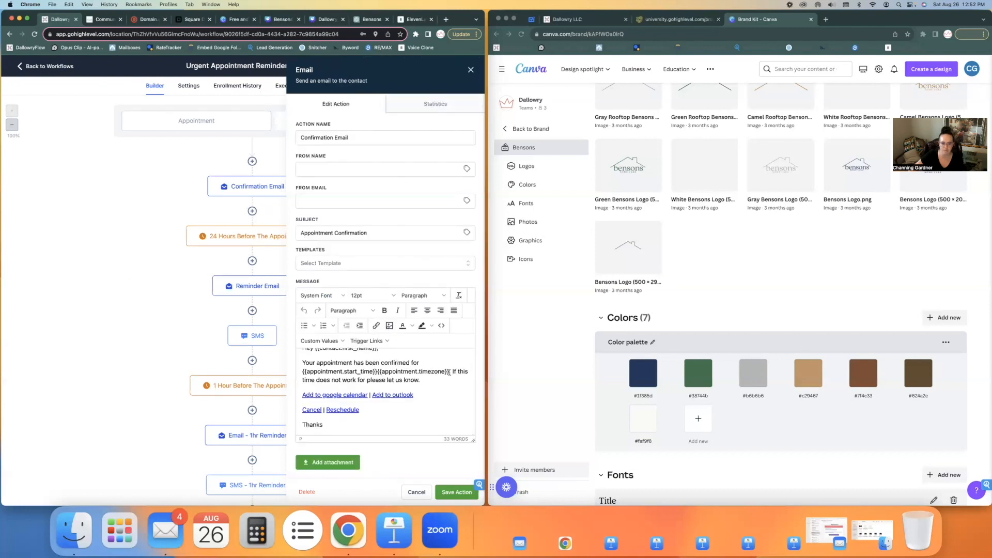
{"action": "left_click_drag", "start_coordinate": [448, 372], "coordinate": [379, 375]}
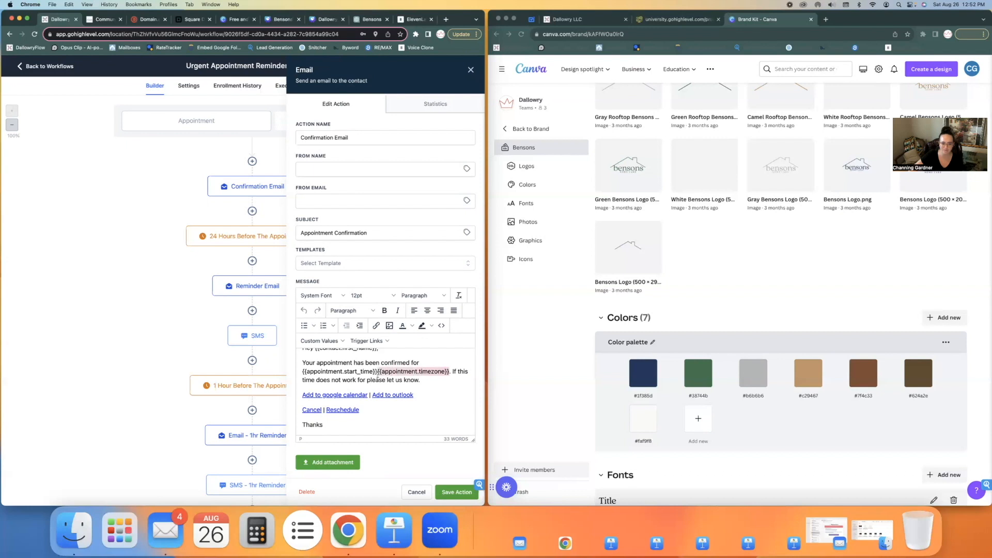
{"action": "key", "text": "BackSpace"}
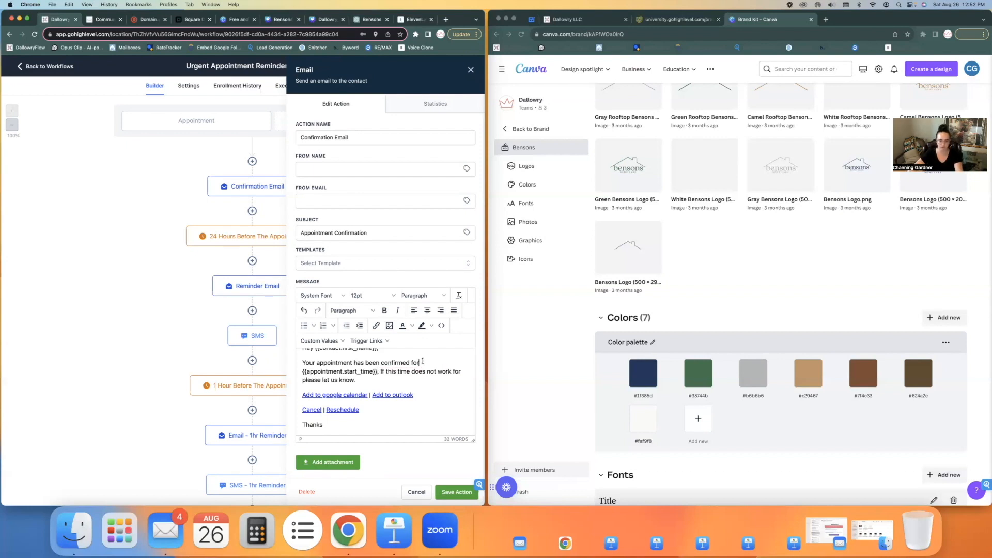
Step: Insert the appointment's Start Date custom value before the start time in the Confirmation Email message, joined by "at"
{"action": "left_click", "coordinate": [319, 340]}
{"action": "mouse_move", "coordinate": [318, 380]}
{"action": "mouse_move", "coordinate": [377, 383]}
{"action": "left_click", "coordinate": [394, 181]}
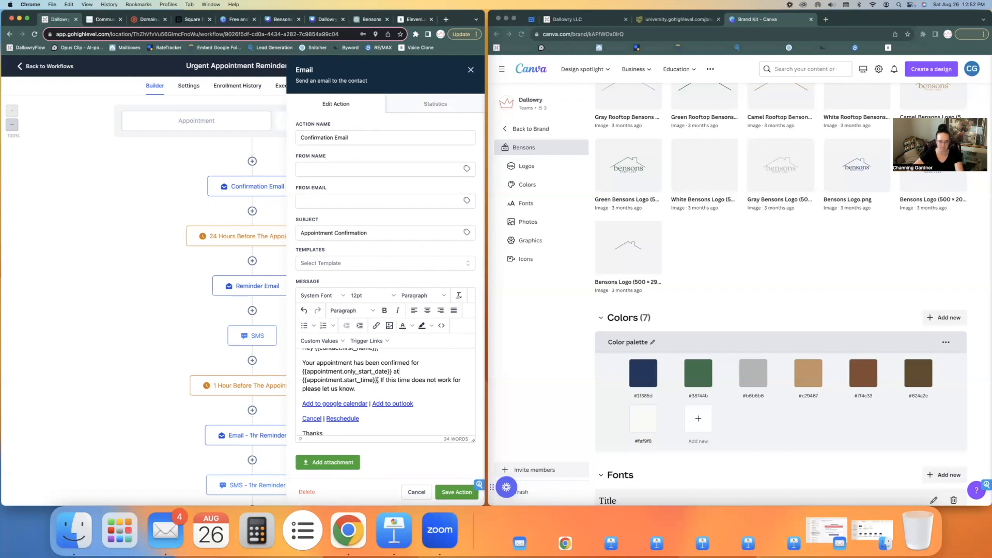
Step: Start a new sentence after the start time with "Our tech," followed by the appointment's assigned user First Name custom value
{"action": "type", "text": "On"}
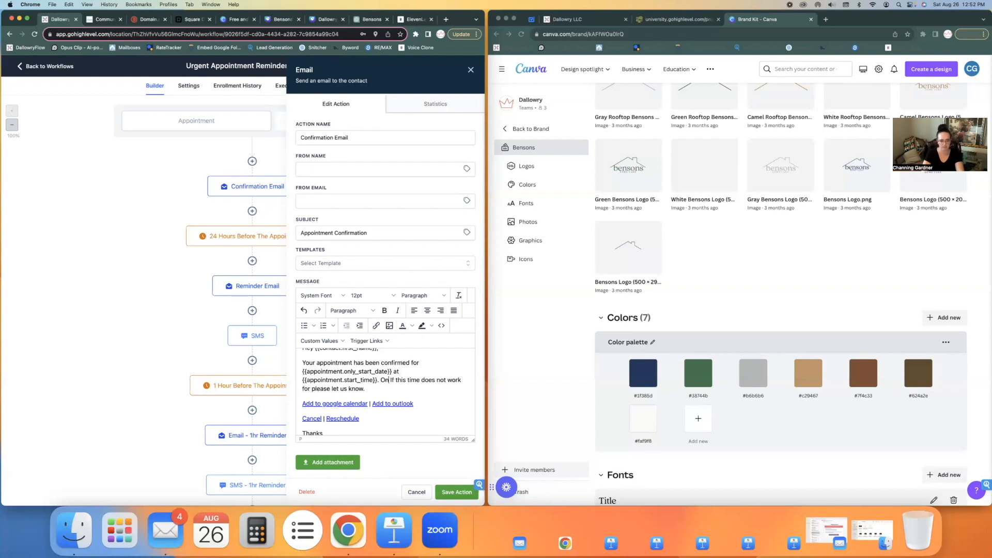
{"action": "key", "text": "BackSpace"}
{"action": "type", "text": "ur tehc"}
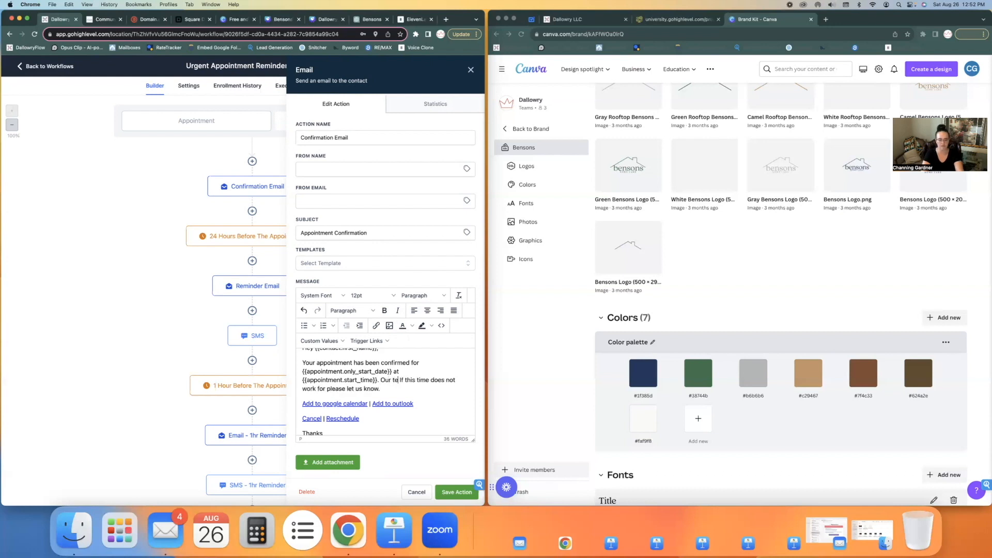
{"action": "key", "text": "BackSpace"}
{"action": "key", "text": "BackSpace"}
{"action": "type", "text": "ch,"}
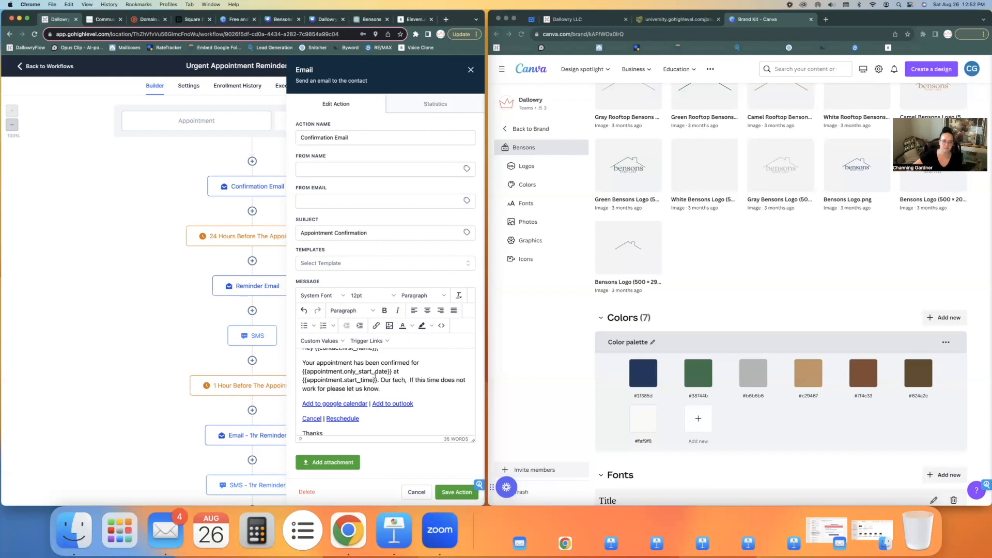
{"action": "left_click", "coordinate": [319, 340]}
{"action": "mouse_move", "coordinate": [332, 372]}
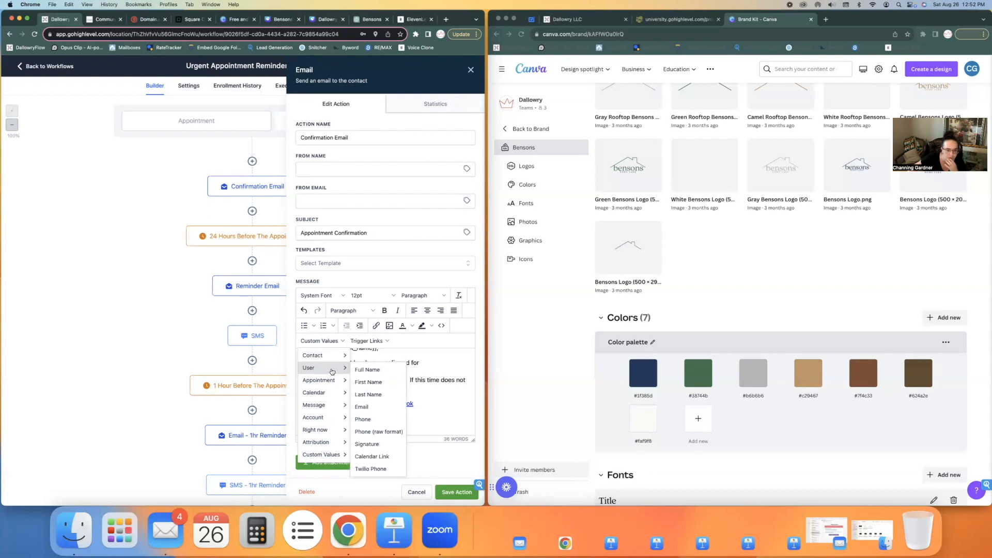
{"action": "mouse_move", "coordinate": [372, 383]}
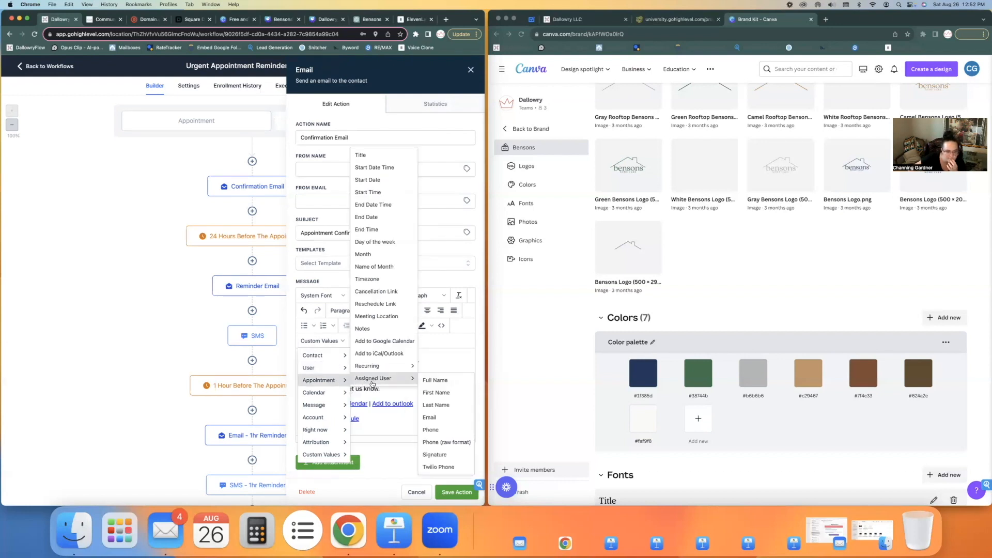
{"action": "left_click", "coordinate": [433, 393]}
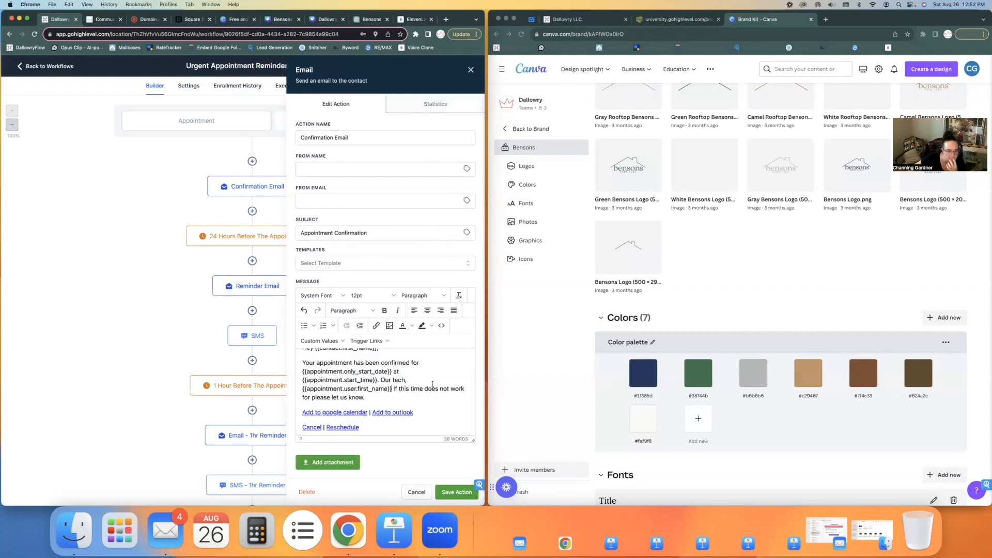
Step: Continue the tech sentence with "will come to your home at" and the appointment's Meeting Location custom value
{"action": "type", "text": "will  "}
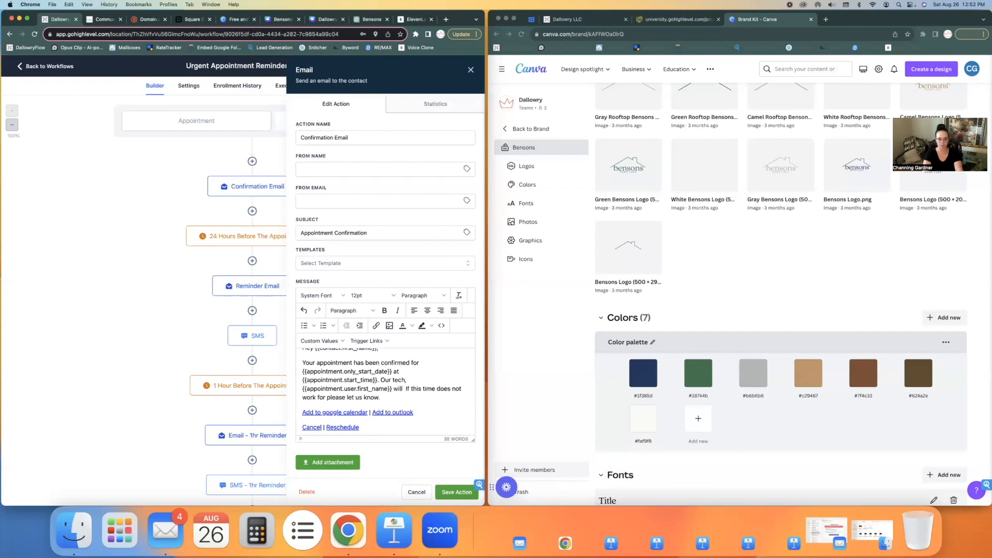
{"action": "type", "text": "come"}
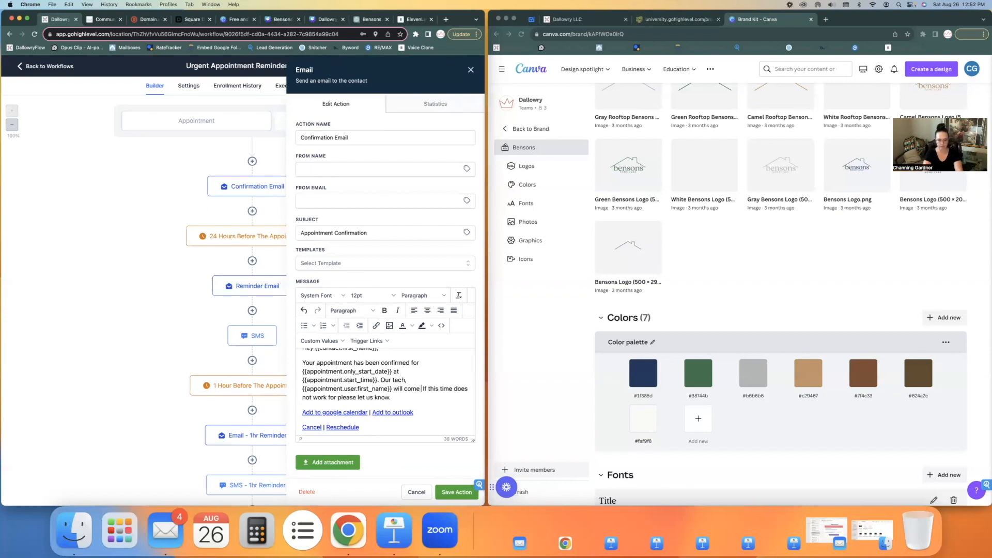
{"action": "type", "text": " to "}
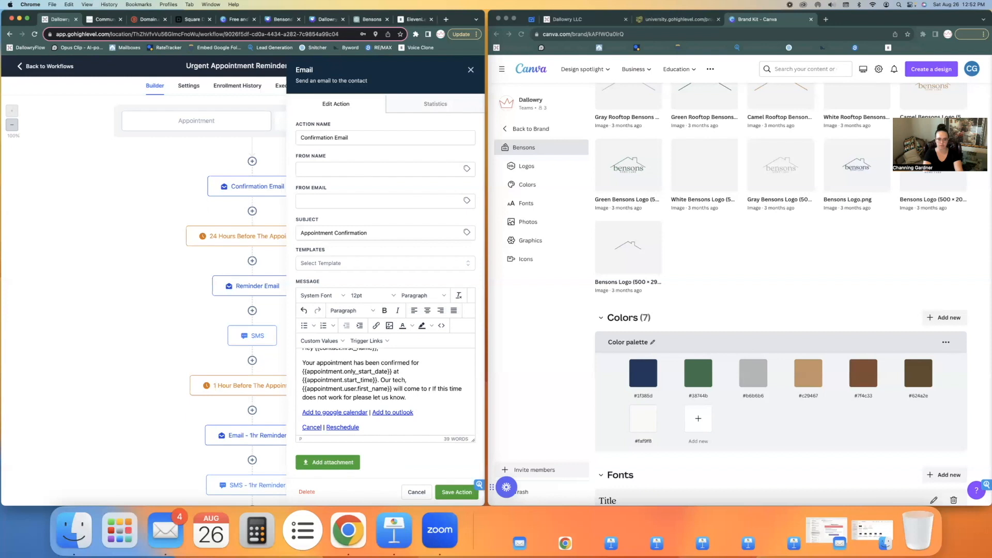
{"action": "type", "text": "your home at"}
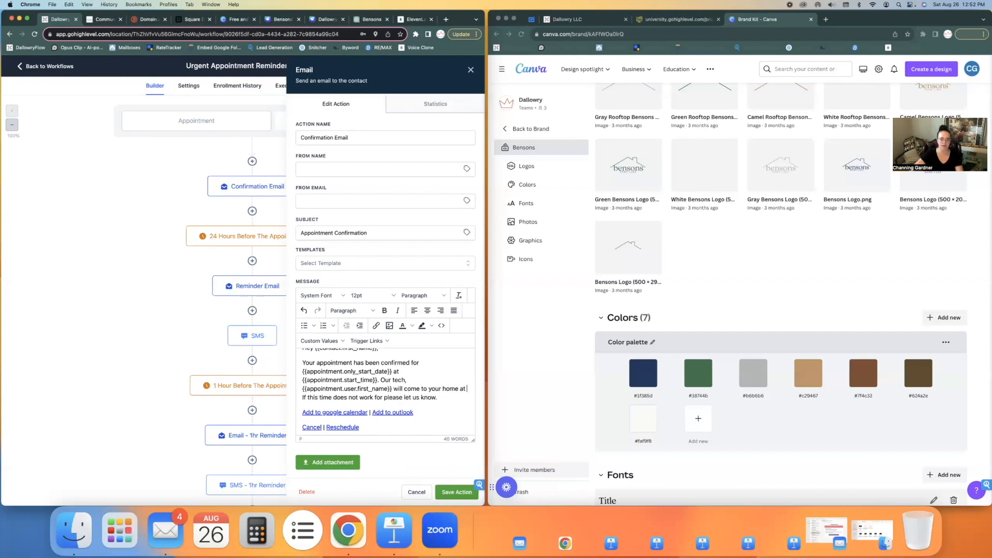
{"action": "left_click", "coordinate": [336, 342]}
{"action": "mouse_move", "coordinate": [320, 380]}
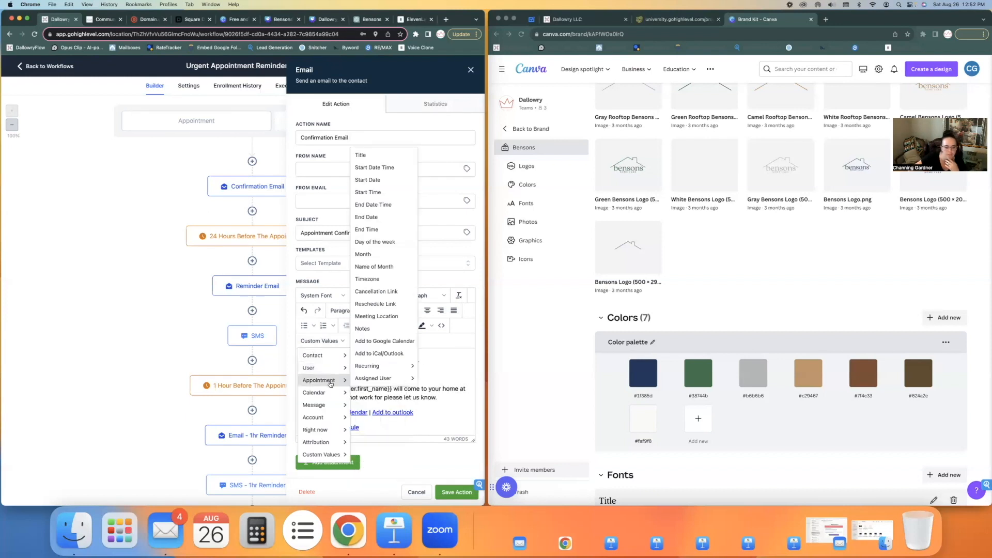
{"action": "mouse_move", "coordinate": [378, 383]}
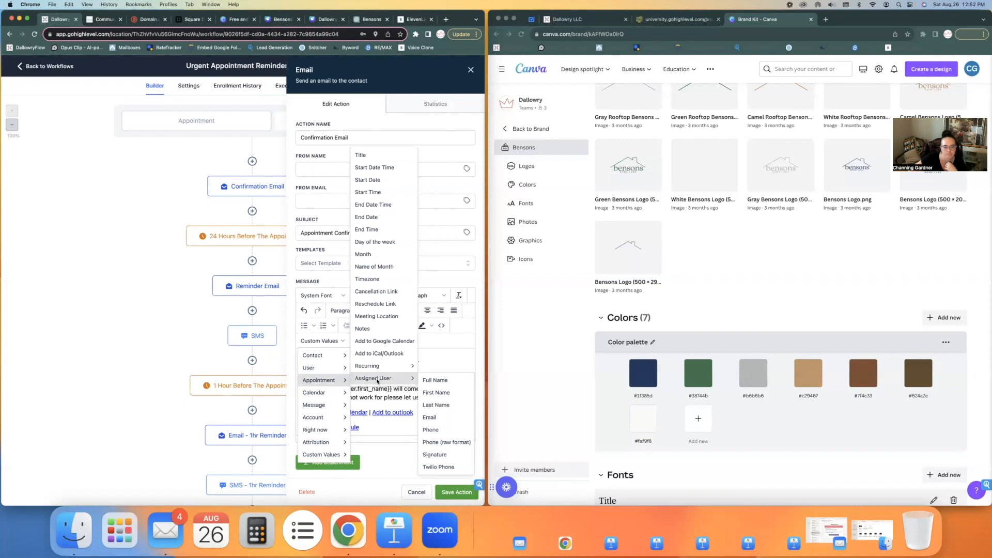
{"action": "left_click", "coordinate": [376, 316]}
Step: Finish the sentence with "to service your work order needs." and save the Confirmation Email action
{"action": "type", "text": "to service"}
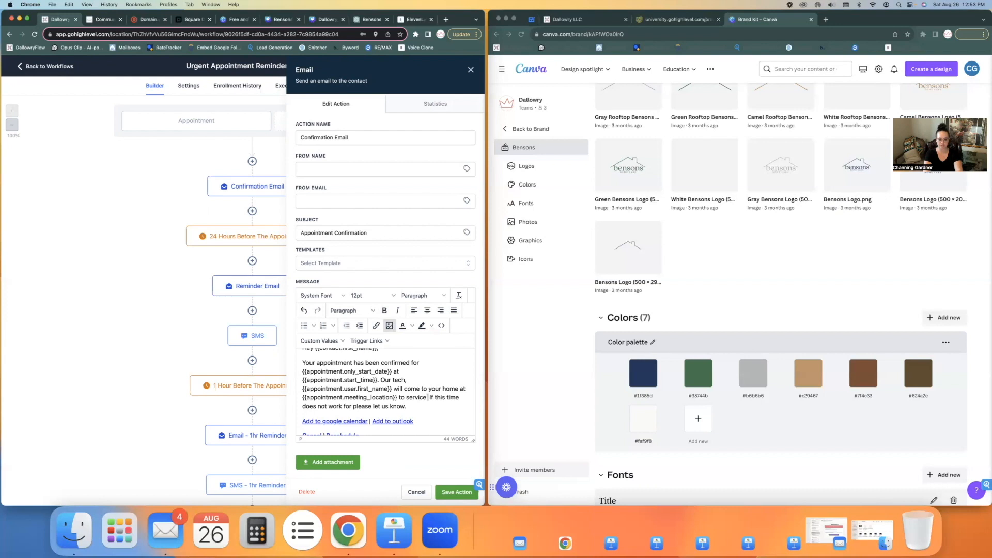
{"action": "type", "text": " your work order needs"}
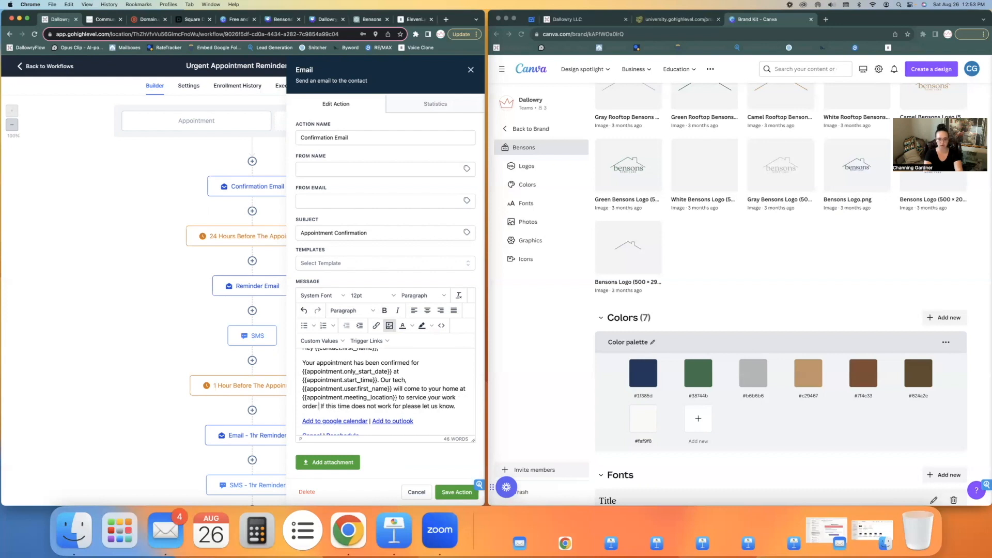
{"action": "type", "text": "."}
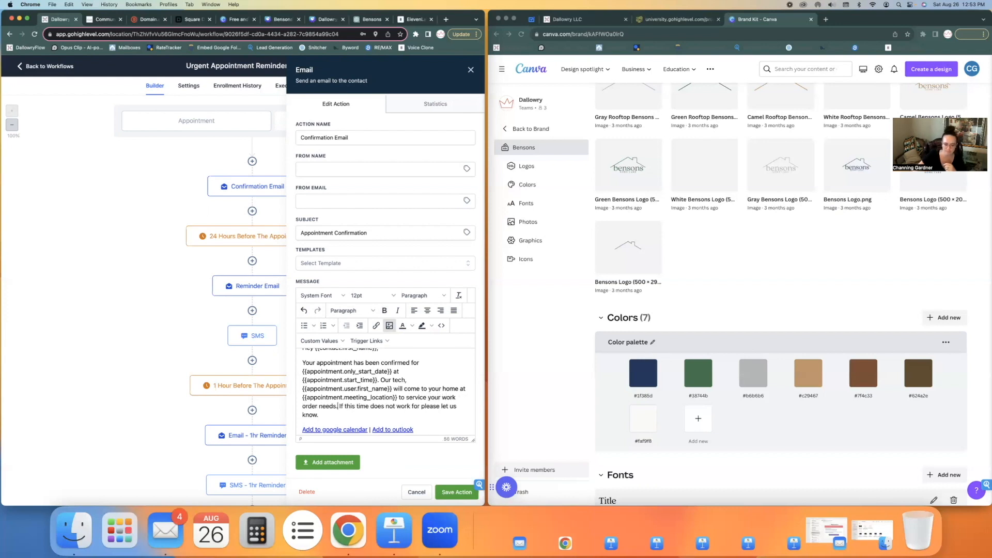
{"action": "scroll", "coordinate": [460, 460], "scroll_direction": "down", "scroll_amount": 2}
{"action": "left_click", "coordinate": [457, 492]}
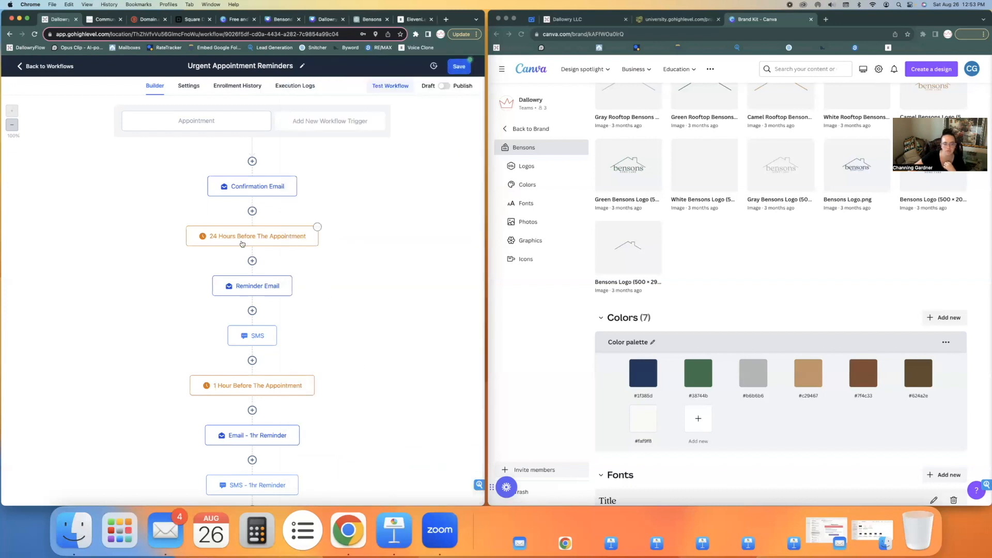
Step: Add an Add Contact Tag action before the Confirmation Email with a new tag "appointment booked" and save it
{"action": "left_click", "coordinate": [252, 161]}
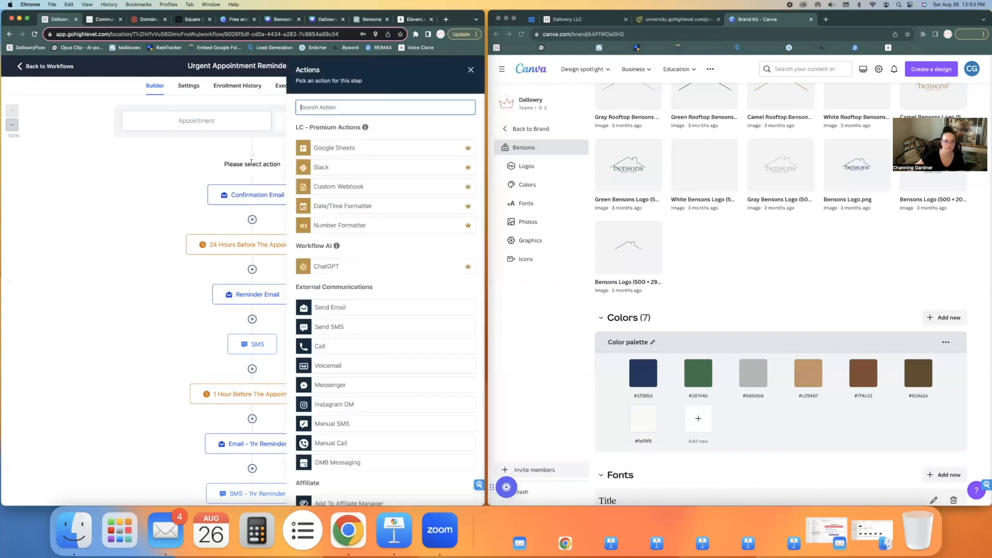
{"action": "type", "text": "tag"}
{"action": "left_click", "coordinate": [356, 158]}
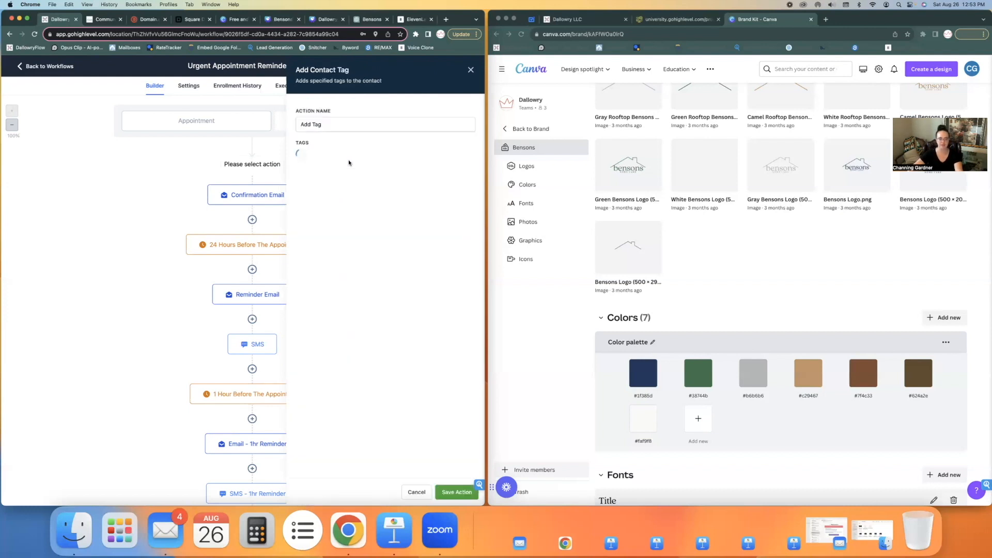
{"action": "left_click", "coordinate": [339, 156]}
{"action": "type", "text": "appointment booke"}
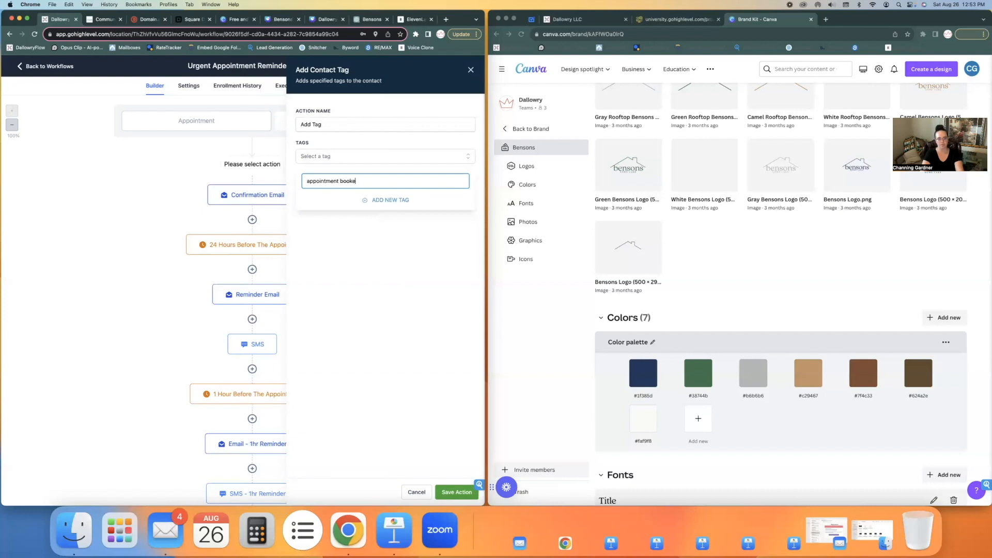
{"action": "type", "text": "d"}
{"action": "left_click", "coordinate": [373, 199]}
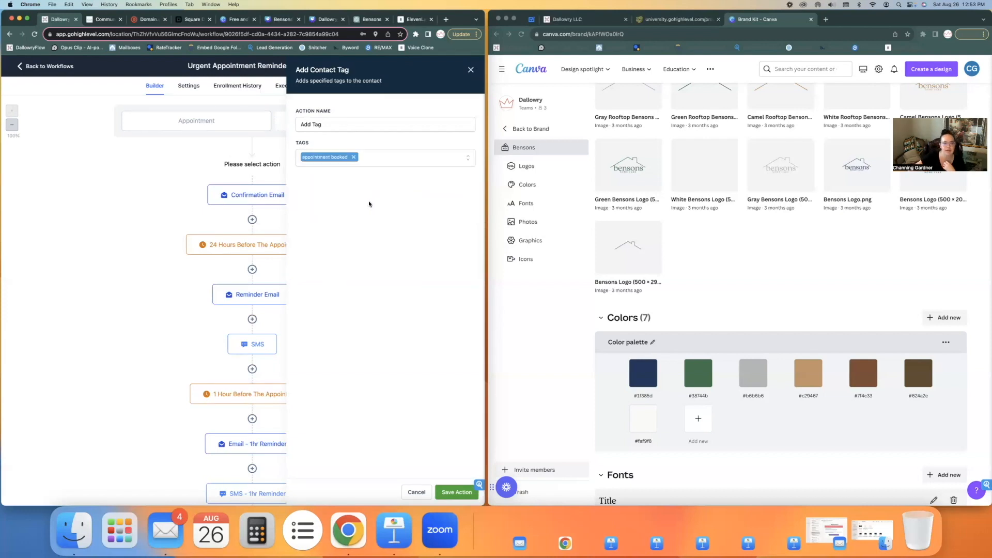
{"action": "left_click", "coordinate": [456, 492]}
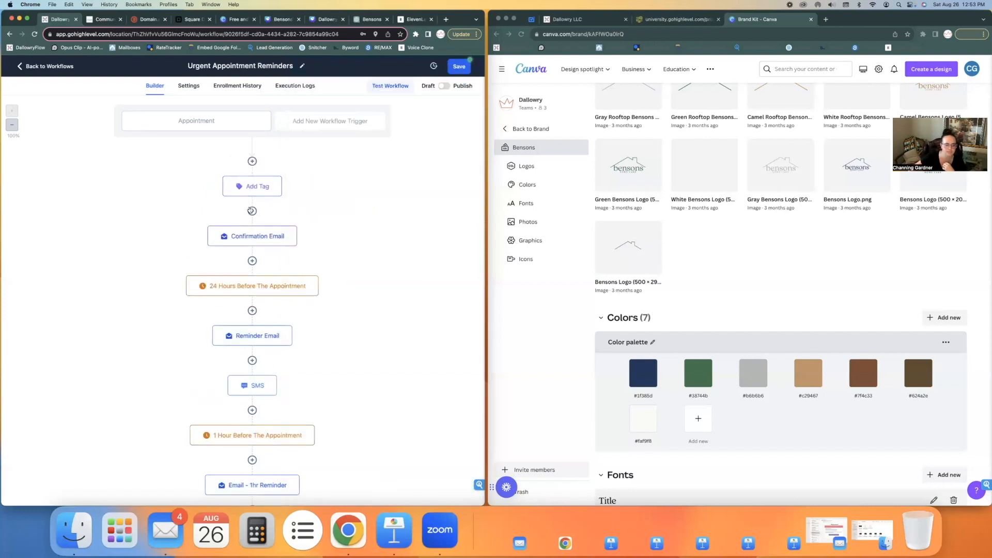
Step: Insert the appointment's assigned user First Name custom value on a new line below the 24-hour notice in the Reminder Email message
{"action": "scroll", "coordinate": [253, 258], "scroll_direction": "down", "scroll_amount": 2}
{"action": "left_click", "coordinate": [258, 284]}
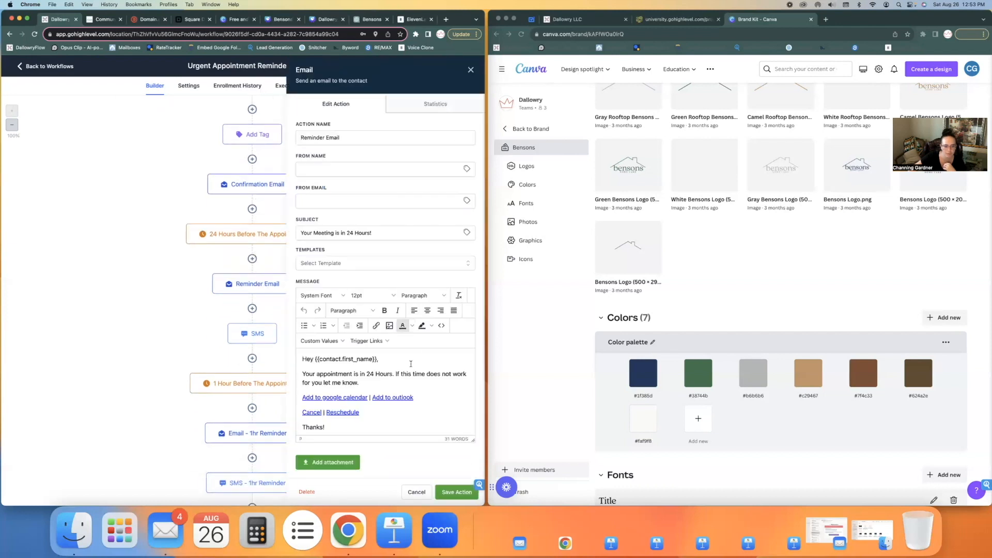
{"action": "scroll", "coordinate": [383, 374], "scroll_direction": "down", "scroll_amount": 1}
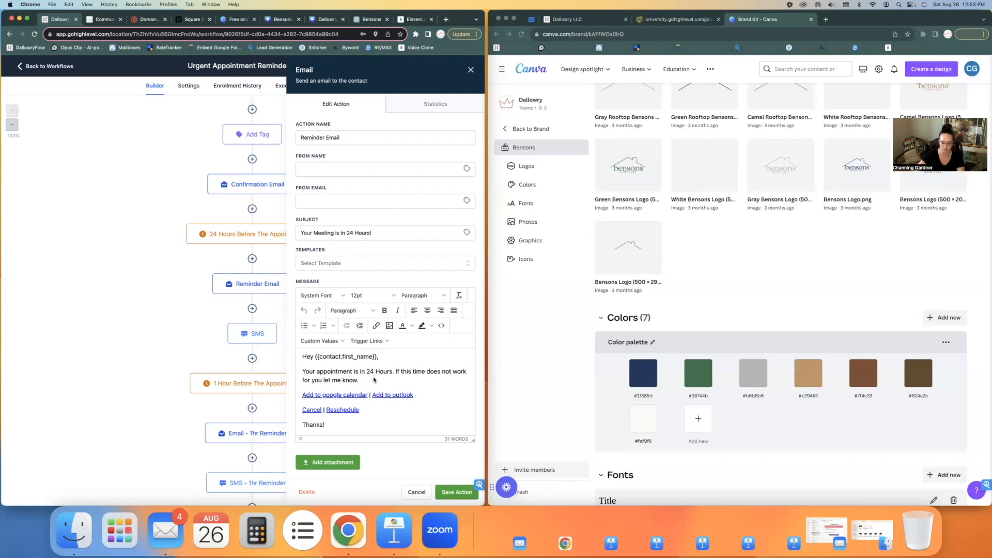
{"action": "key", "text": "Return"}
{"action": "left_click", "coordinate": [320, 340]}
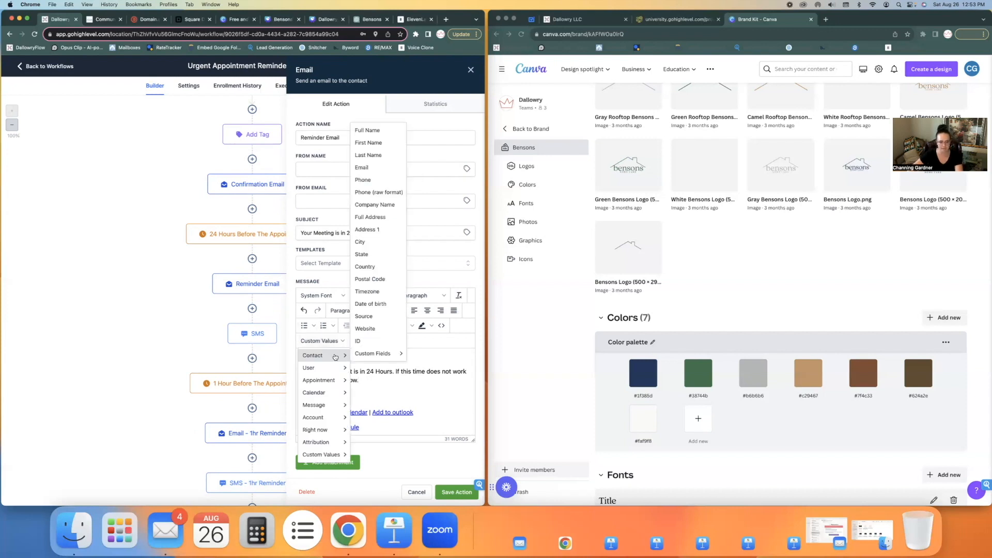
{"action": "mouse_move", "coordinate": [333, 380]}
{"action": "mouse_move", "coordinate": [397, 382]}
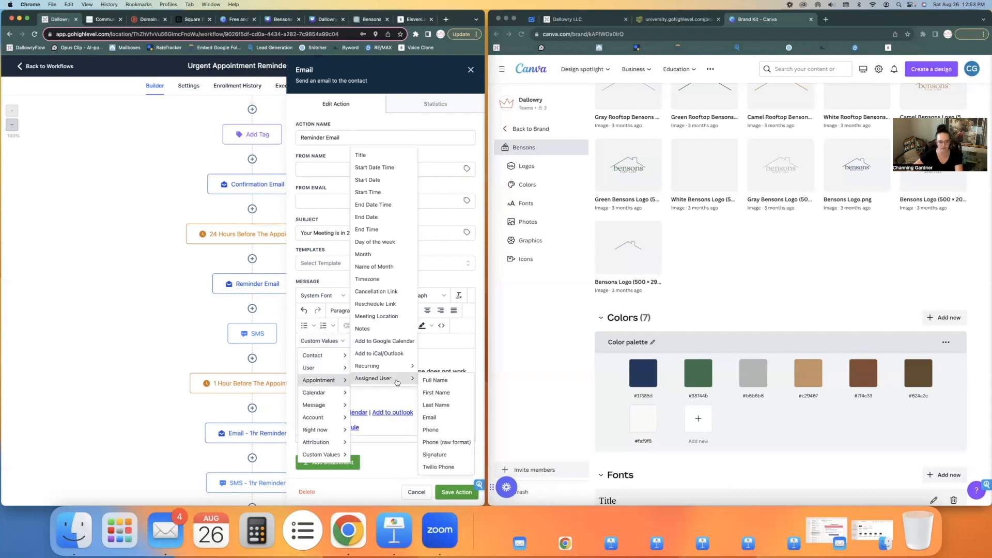
{"action": "left_click", "coordinate": [433, 394]}
Step: Complete the new line with "will send you a text when they are on their way to your location." and save the Reminder Email action
{"action": "type", "text": "will rea"}
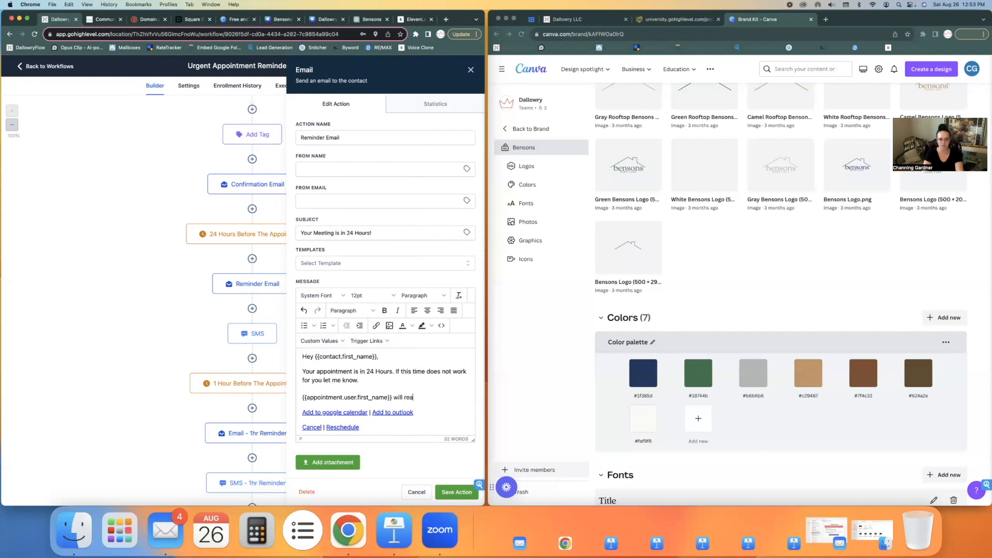
{"action": "key", "text": "BackSpace"}
{"action": "key", "text": "BackSpace"}
{"action": "key", "text": "BackSpace"}
{"action": "type", "text": "send you a text when they are on th"}
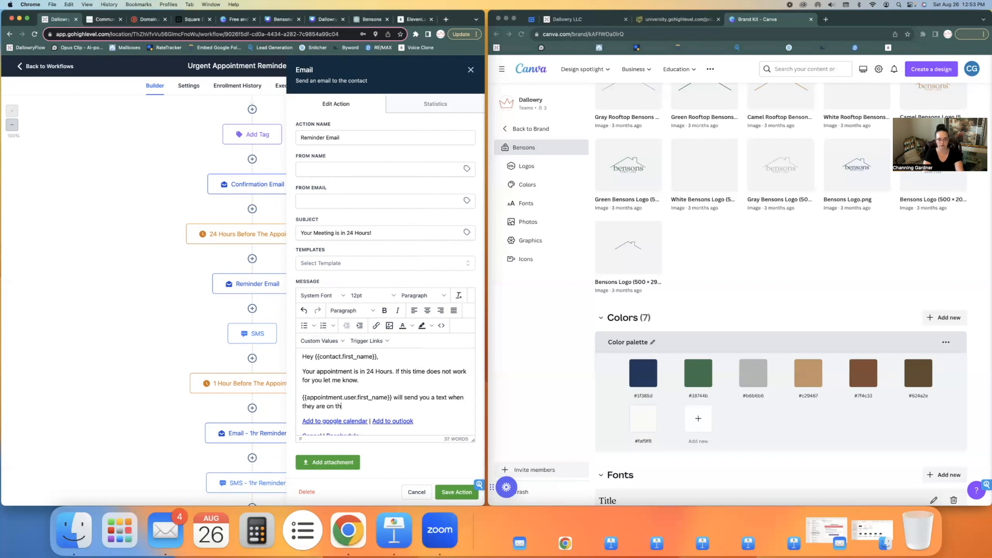
{"action": "type", "text": "eir way to your location."}
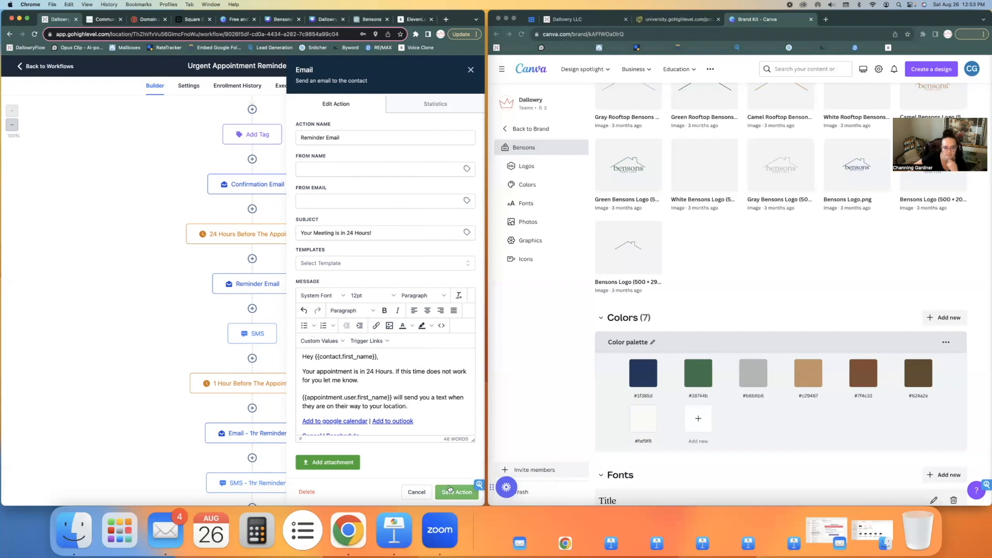
{"action": "left_click", "coordinate": [457, 491]}
Step: Insert "work order" before "appointment" in the 24-hour reminder SMS message and save the action
{"action": "scroll", "coordinate": [379, 331], "scroll_direction": "down", "scroll_amount": 2}
{"action": "left_click", "coordinate": [244, 276]}
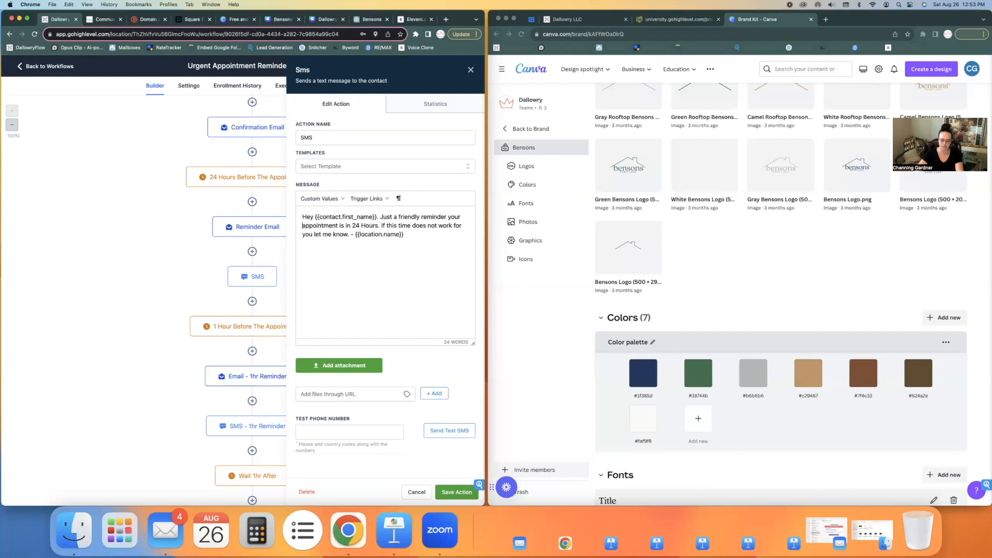
{"action": "type", "text": "work order"}
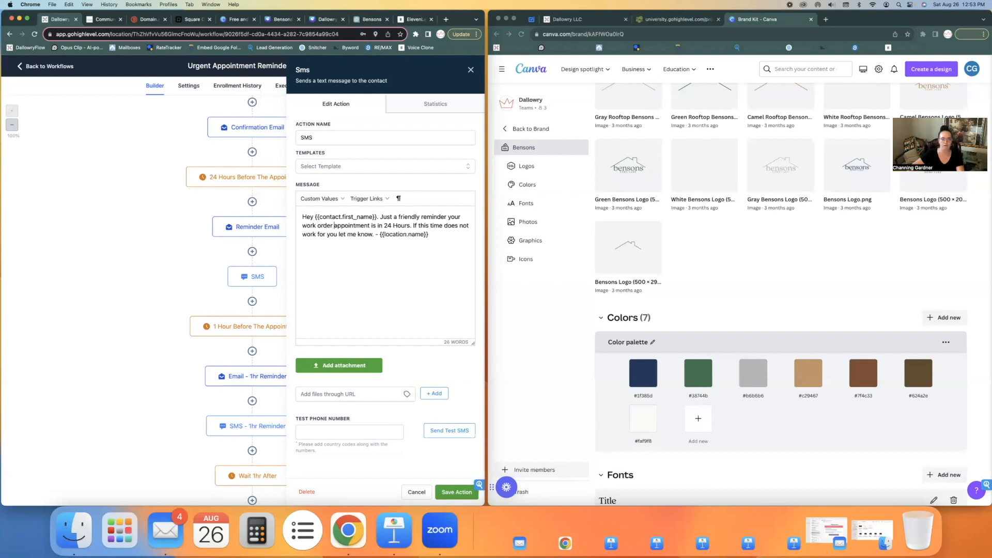
{"action": "left_click", "coordinate": [453, 490]}
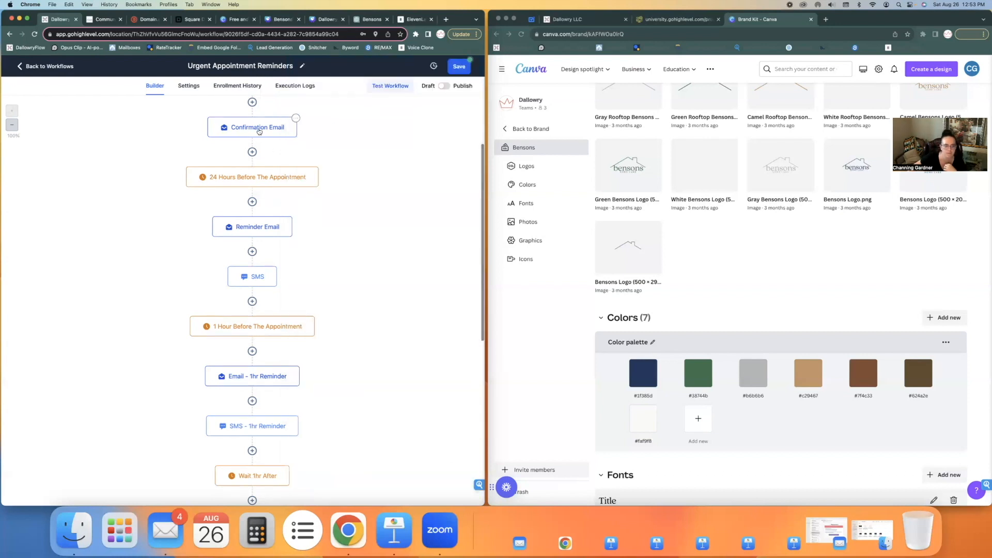
Step: Insert "Bensons work order" before "appointment" in the first sentence of the Confirmation Email message
{"action": "left_click", "coordinate": [290, 127]}
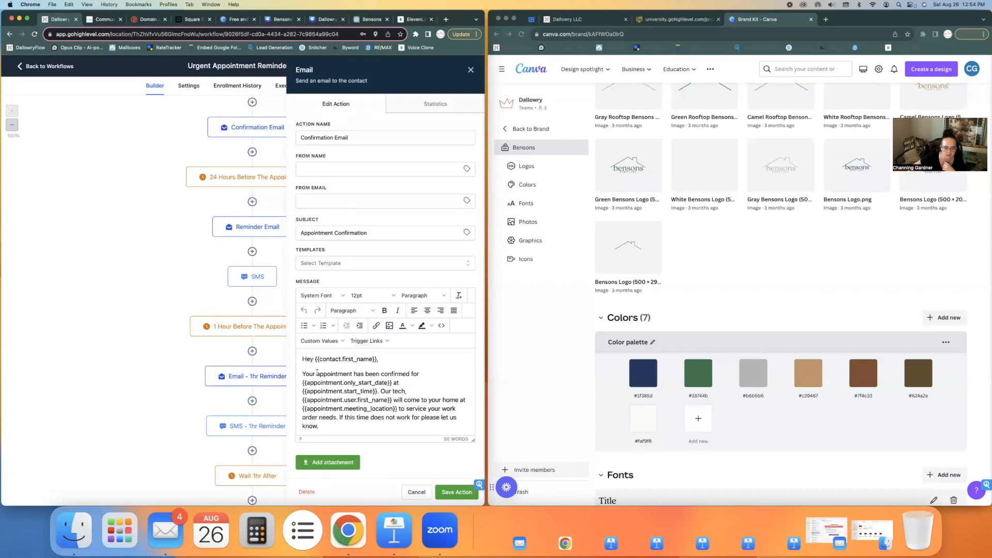
{"action": "type", "text": "Bensons work ord"}
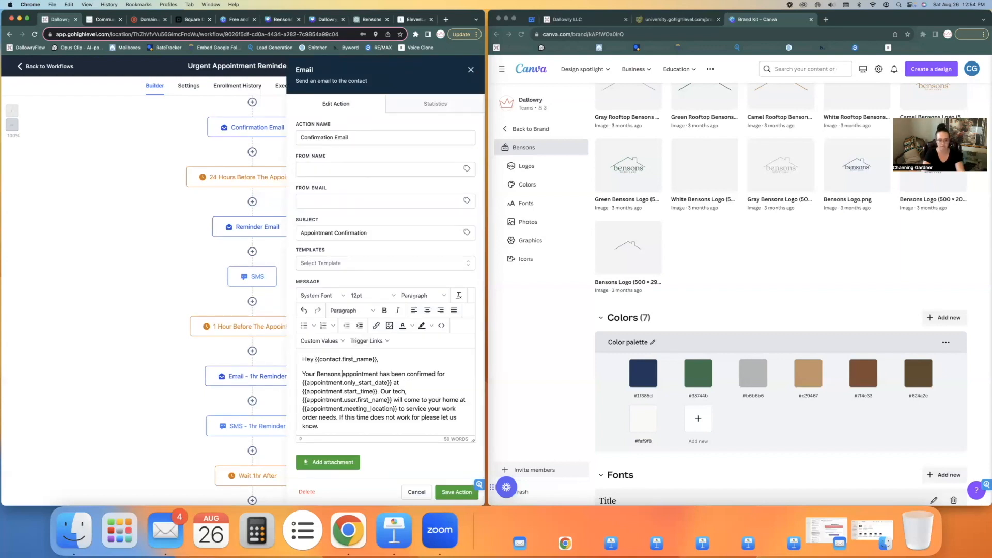
{"action": "type", "text": "er"}
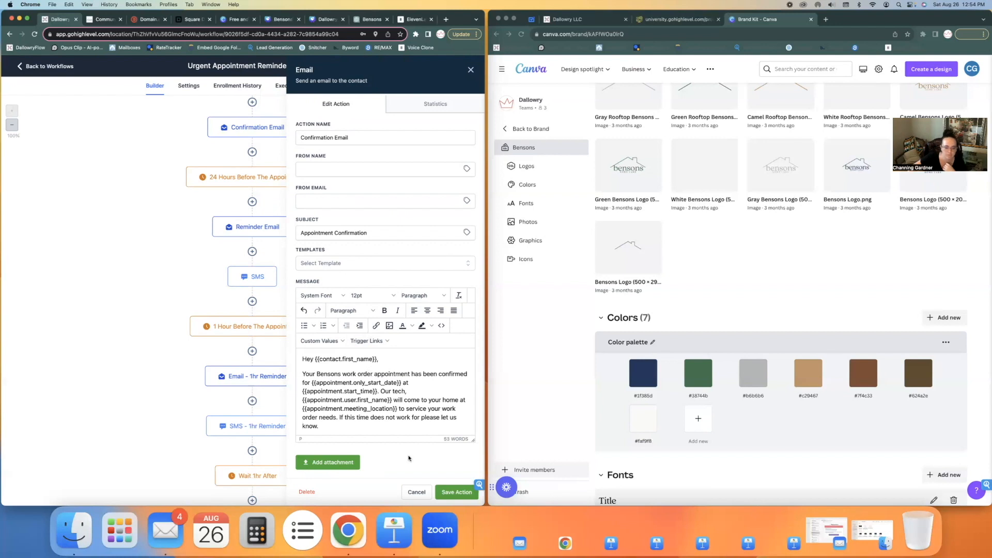
Step: Save the Confirmation Email action, and insert "Bensons work order" before "appointment" in the Reminder Email message and save it
{"action": "left_click", "coordinate": [441, 488]}
{"action": "left_click", "coordinate": [261, 233]}
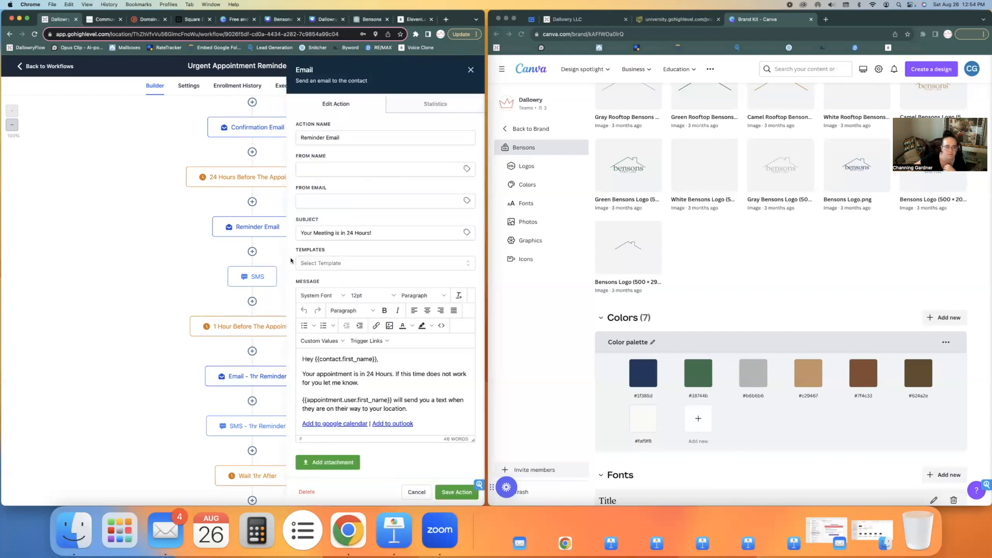
{"action": "left_click", "coordinate": [317, 374]}
{"action": "type", "text": "Bensons work order"}
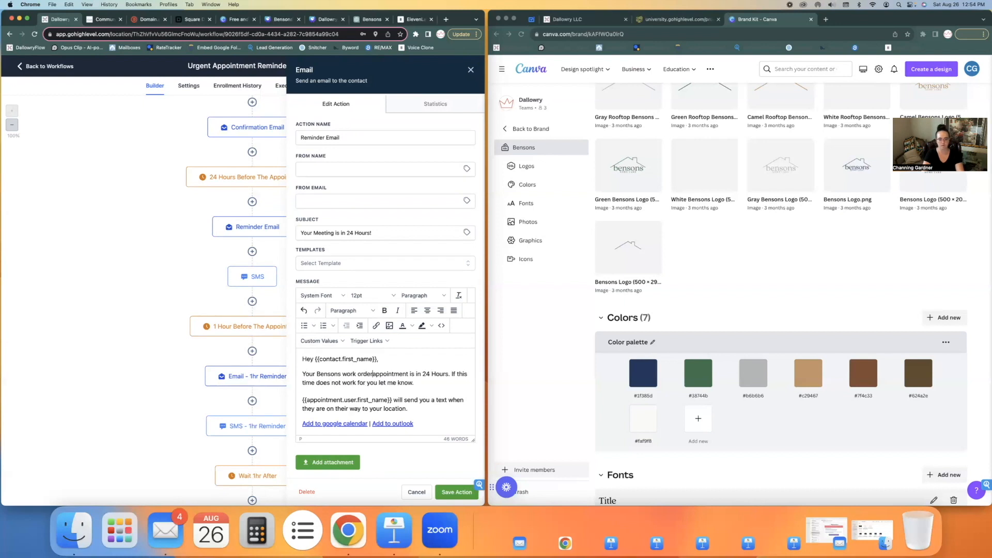
{"action": "left_click", "coordinate": [457, 492]}
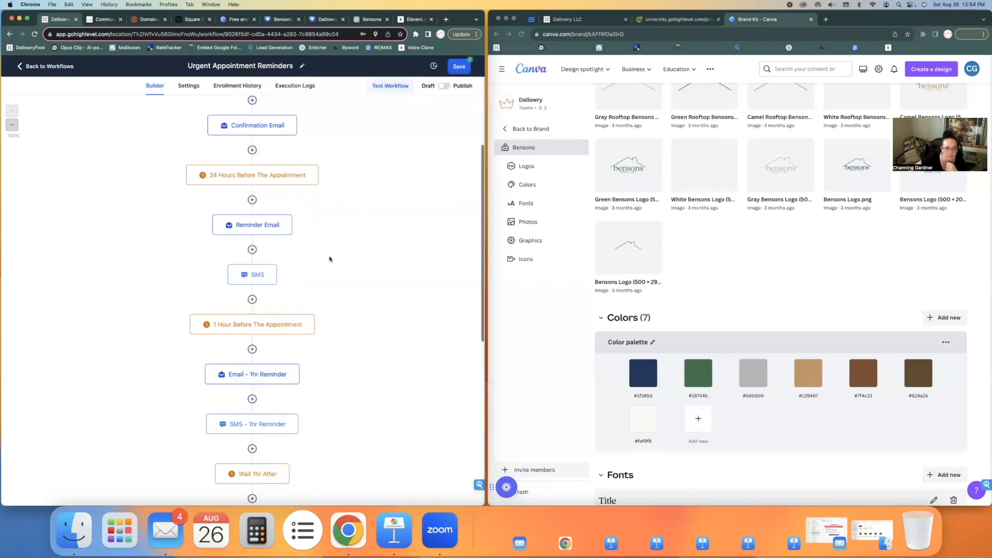
Step: Save the Urgent Appointment Reminders workflow and return to the workflow list
{"action": "scroll", "coordinate": [330, 259], "scroll_direction": "down", "scroll_amount": 3}
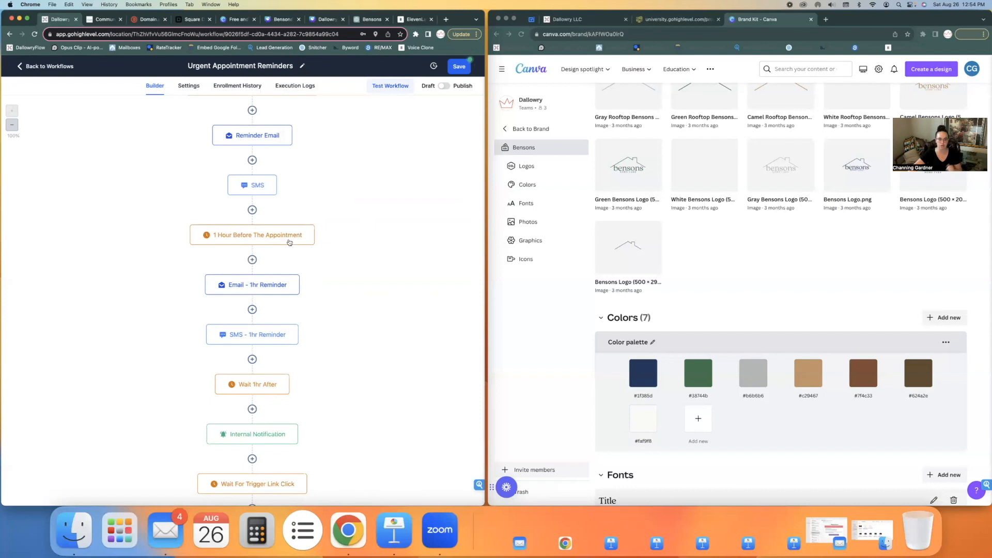
{"action": "left_click", "coordinate": [459, 66]}
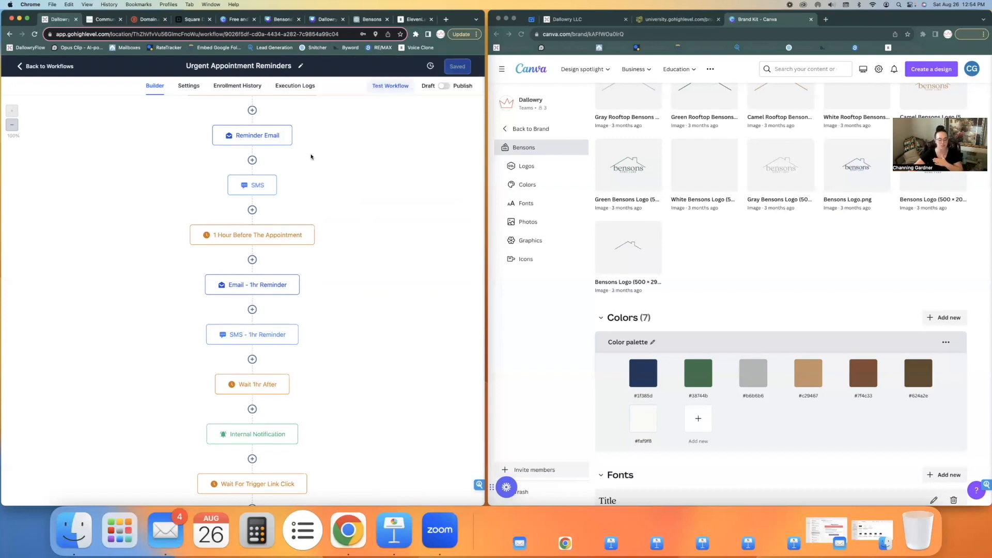
{"action": "left_click", "coordinate": [56, 66]}
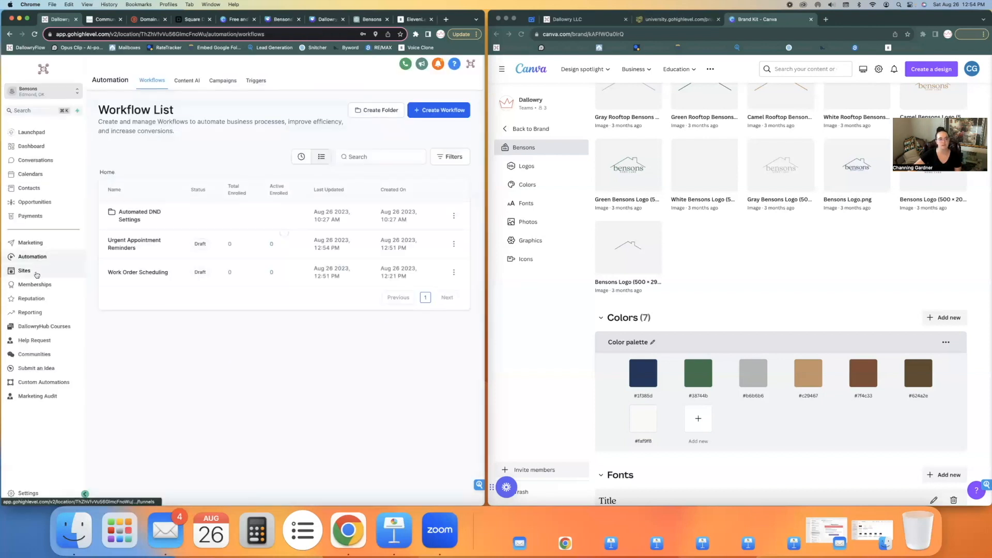
Step: Create a new blank form under Sites and add a Text element to it
{"action": "left_click", "coordinate": [25, 271]}
{"action": "left_click", "coordinate": [327, 88]}
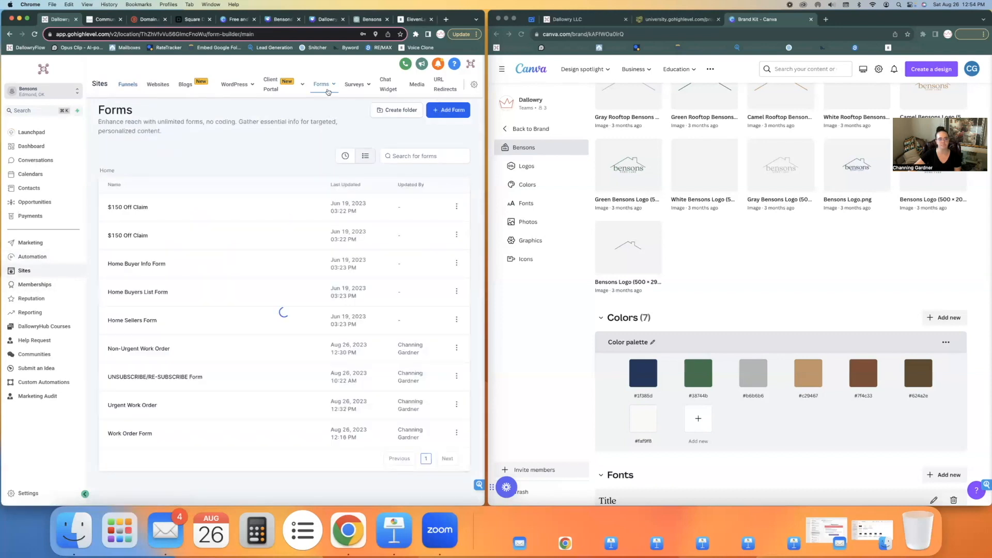
{"action": "left_click", "coordinate": [449, 111]}
{"action": "left_click", "coordinate": [203, 282]}
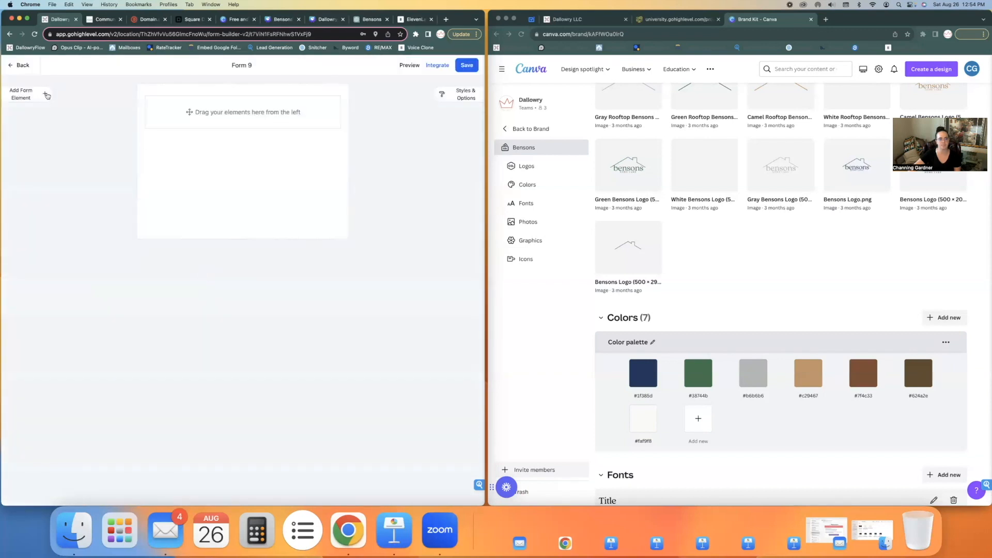
{"action": "scroll", "coordinate": [45, 383], "scroll_direction": "down", "scroll_amount": 3}
{"action": "left_click_drag", "start_coordinate": [24, 420], "coordinate": [217, 157]}
{"action": "left_click", "coordinate": [193, 118]}
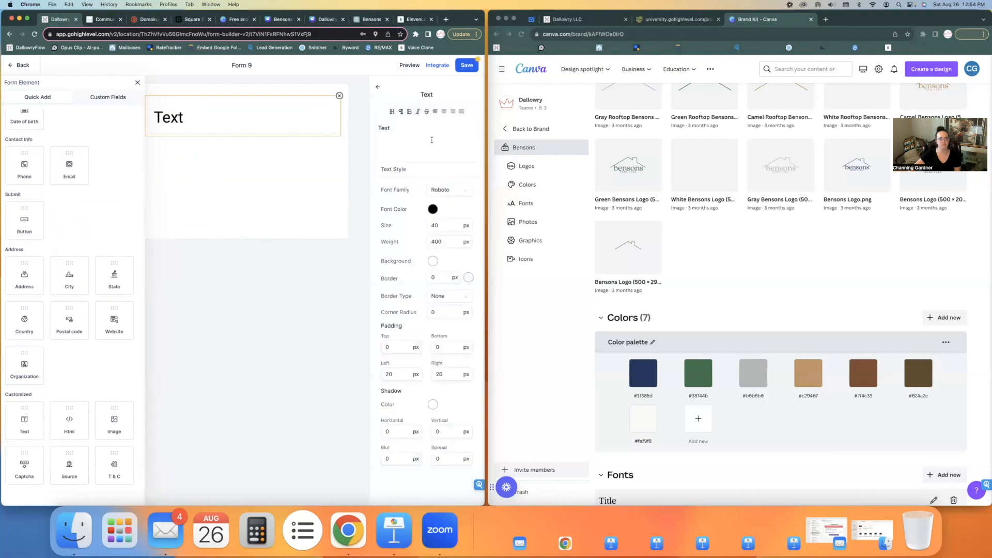
Step: Replace the Text element's placeholder with "We've let the client know that you are on your way."
{"action": "double_click", "coordinate": [409, 137]}
{"action": "type", "text": "Weve"}
{"action": "key", "text": "BackSpace"}
{"action": "key", "text": "BackSpace"}
{"action": "type", "text": "'ve let the "}
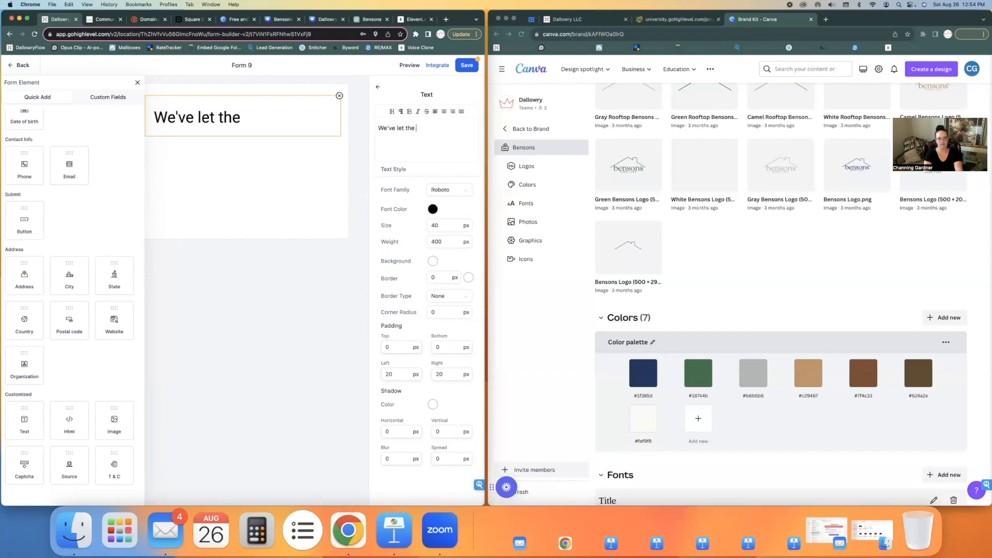
{"action": "type", "text": "customer know"}
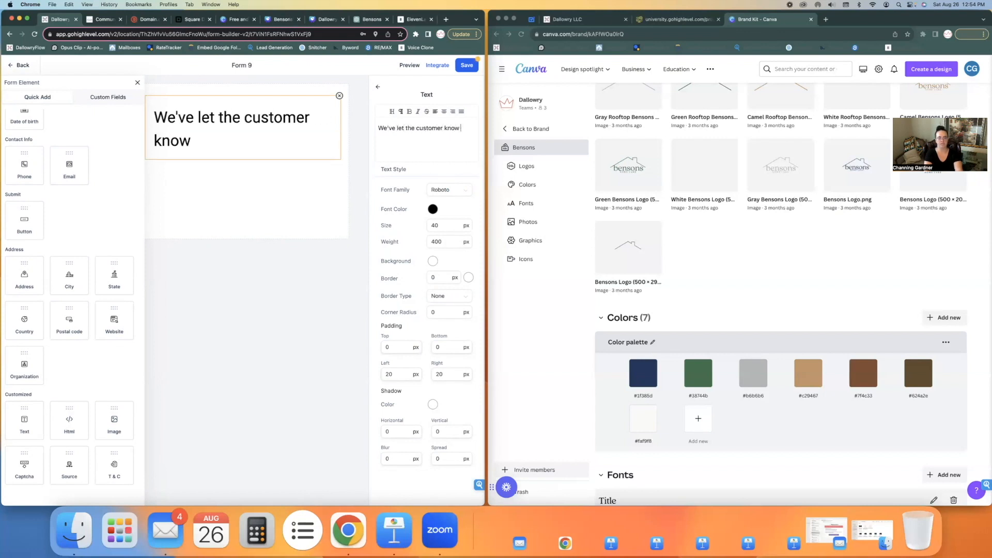
{"action": "key", "text": "BackSpace"}
{"action": "key", "text": "BackSpace"}
{"action": "key", "text": "BackSpace"}
{"action": "key", "text": "BackSpace"}
{"action": "key", "text": "BackSpace"}
{"action": "key", "text": "BackSpace"}
{"action": "key", "text": "BackSpace"}
{"action": "key", "text": "BackSpace"}
{"action": "key", "text": "BackSpace"}
{"action": "key", "text": "BackSpace"}
{"action": "key", "text": "BackSpace"}
{"action": "key", "text": "BackSpace"}
{"action": "type", "text": "li"}
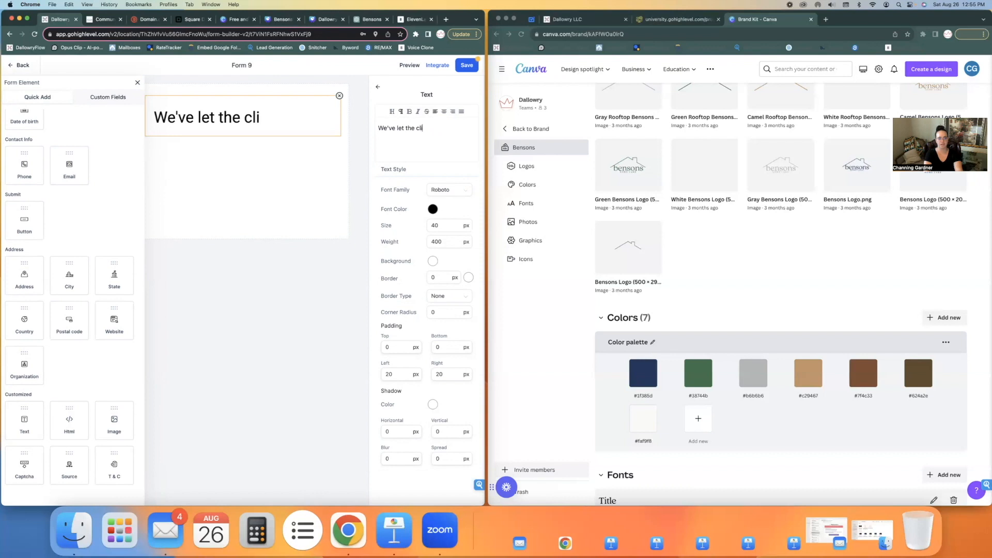
{"action": "type", "text": "ent know that youare"}
{"action": "key", "text": "BackSpace"}
{"action": "key", "text": "BackSpace"}
{"action": "key", "text": "BackSpace"}
{"action": "type", "text": "are on your way."}
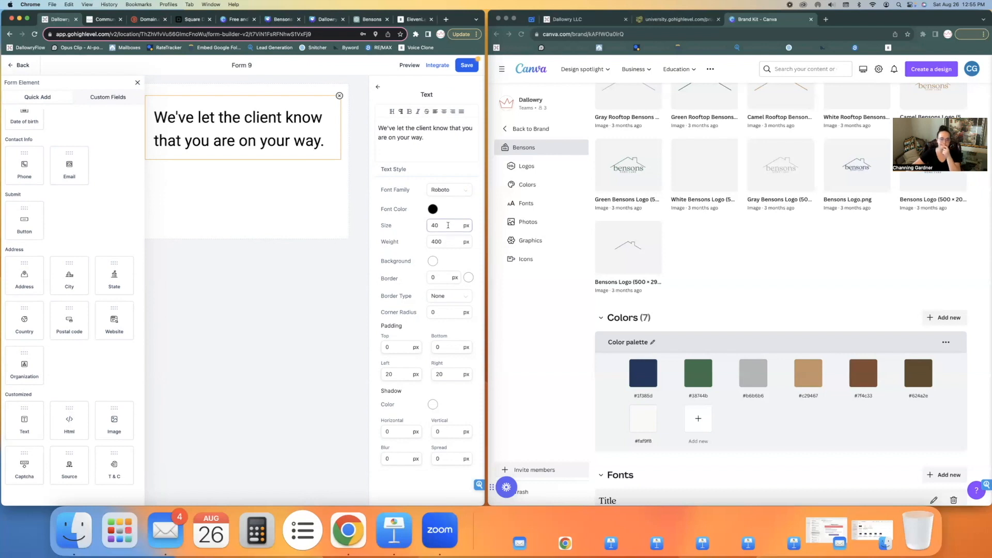
Step: Set the form text's size to 24 px and its alignment to justified
{"action": "left_click_drag", "start_coordinate": [448, 225], "coordinate": [432, 226]}
{"action": "type", "text": "24"}
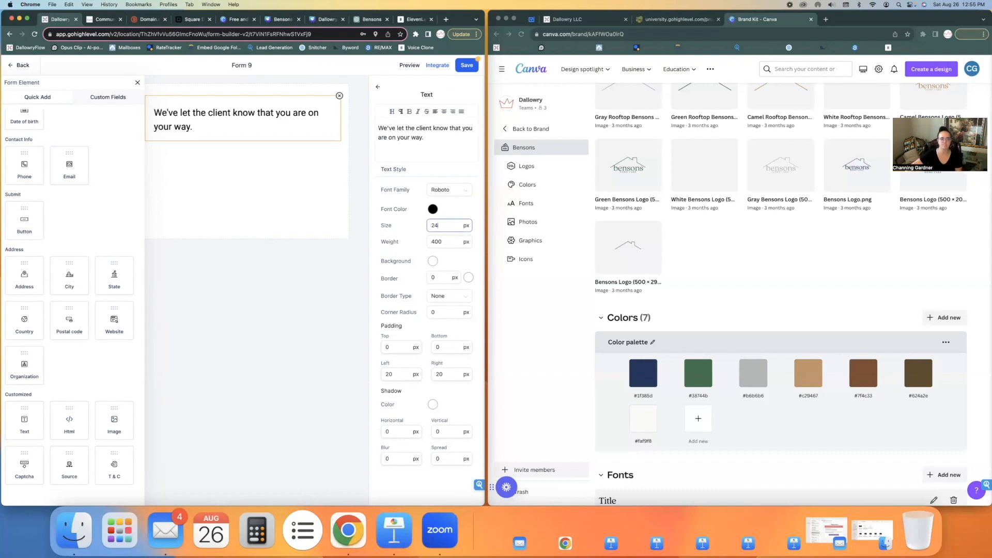
{"action": "left_click", "coordinate": [461, 112]}
{"action": "left_click", "coordinate": [454, 112]}
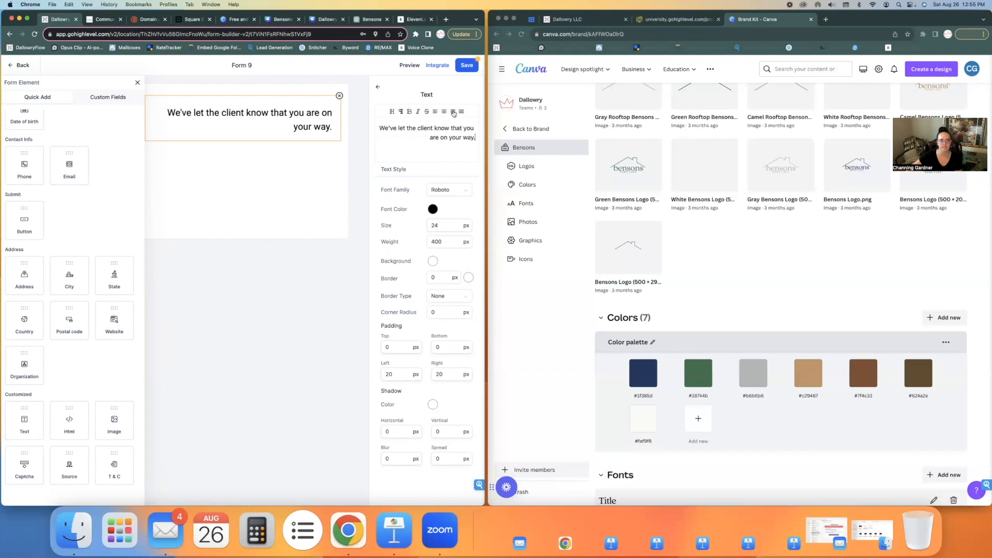
{"action": "left_click", "coordinate": [443, 113]}
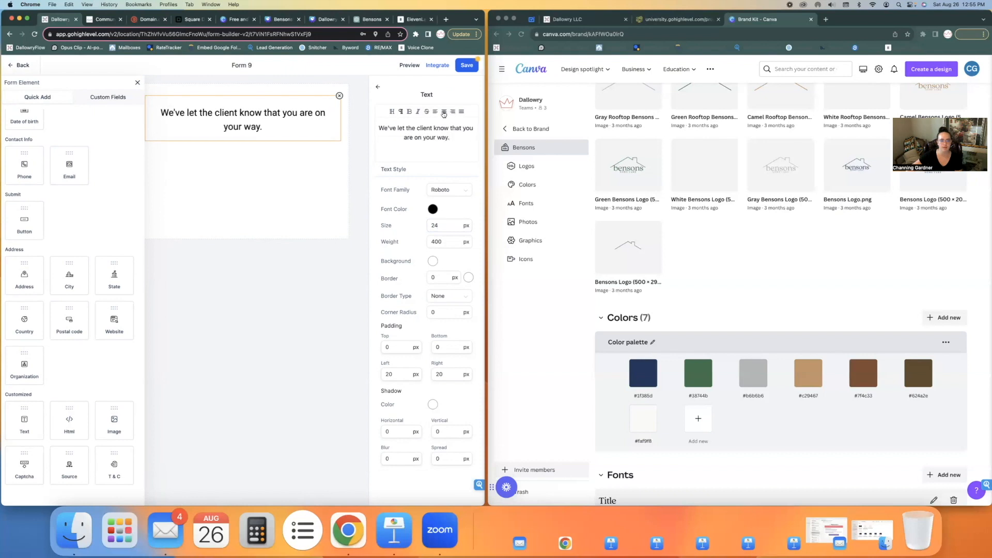
{"action": "left_click", "coordinate": [462, 111]}
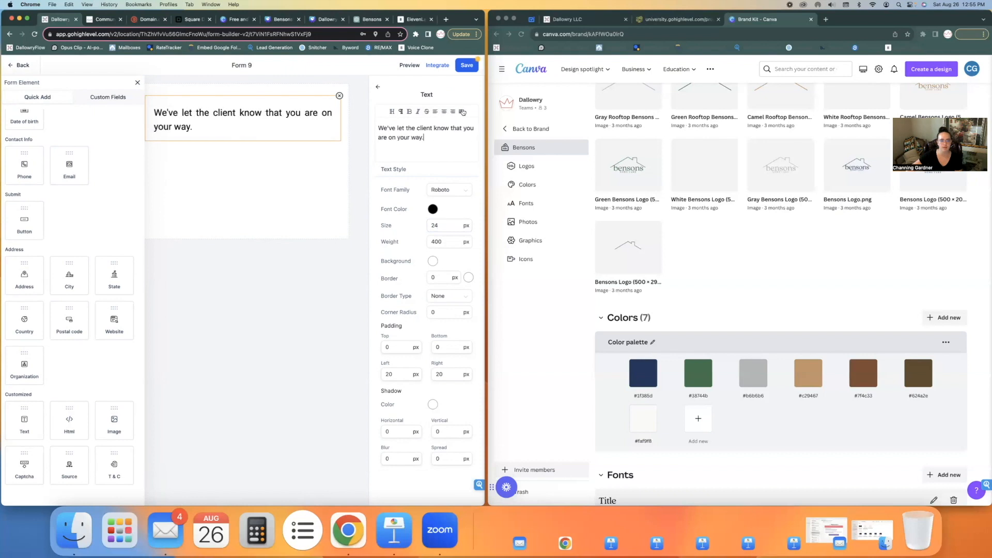
Step: Add "Thanks for the update!" before the existing sentence in the Text element and save the form
{"action": "left_click", "coordinate": [378, 127]}
{"action": "type", "text": "Thank"}
{"action": "key", "text": "BackSpace"}
{"action": "key", "text": "BackSpace"}
{"action": "key", "text": "BackSpace"}
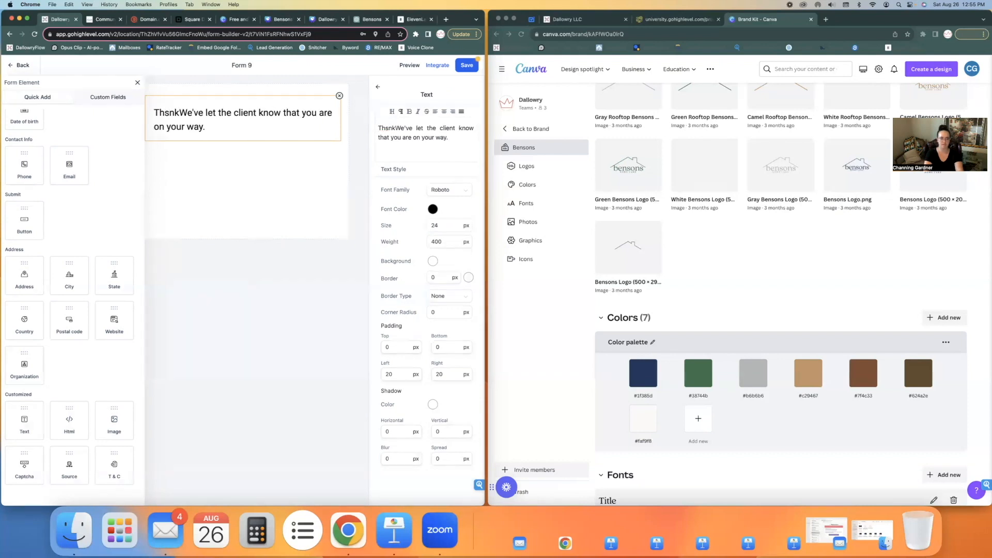
{"action": "type", "text": "nks for the upd"}
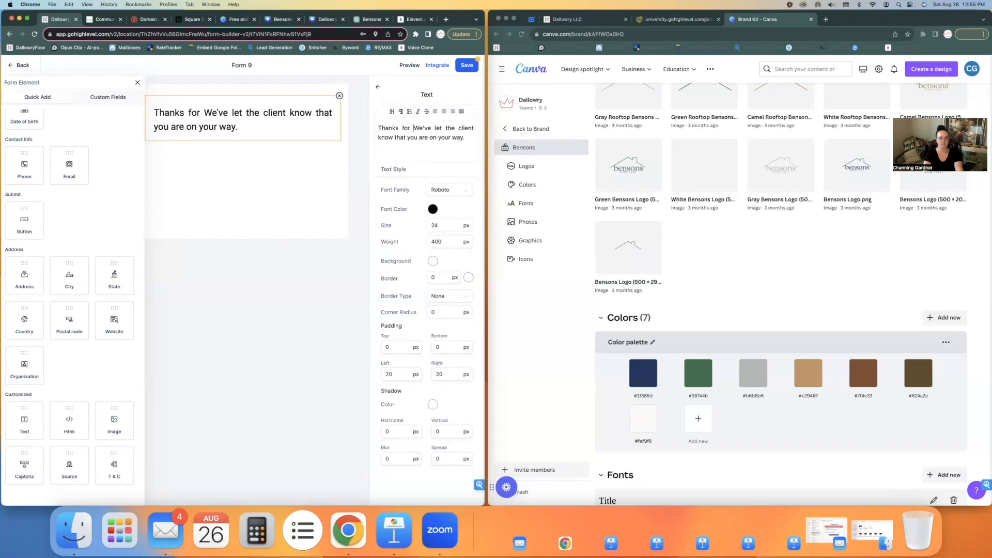
{"action": "type", "text": "ate!"}
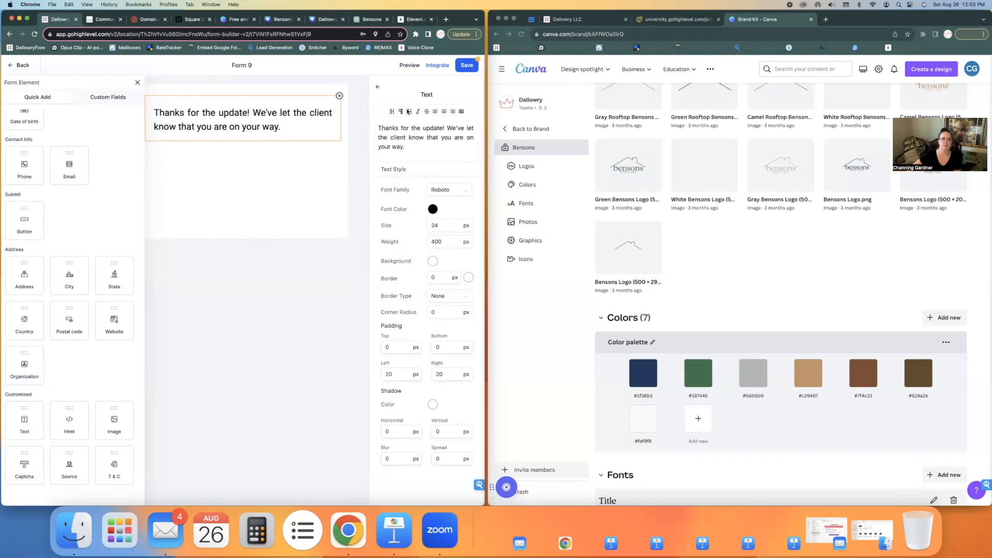
{"action": "left_click", "coordinate": [470, 70]}
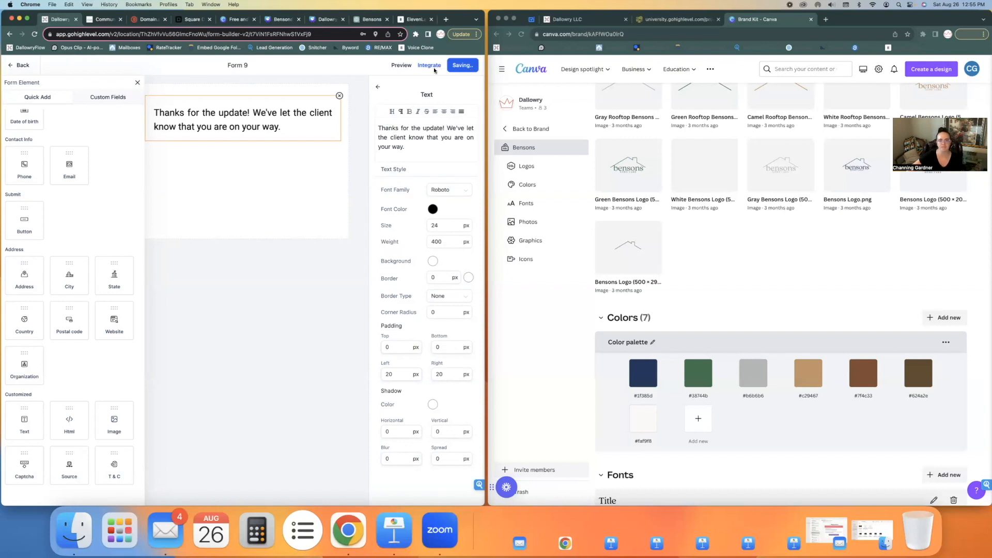
Step: Rename the form to "Tech On The Way" and save it
{"action": "left_click", "coordinate": [377, 88]}
{"action": "left_click", "coordinate": [450, 94]}
{"action": "left_click", "coordinate": [429, 137]}
{"action": "triple_click", "coordinate": [428, 140]}
{"action": "type", "text": "On"}
{"action": "key", "text": "BackSpace"}
{"action": "key", "text": "BackSpace"}
{"action": "type", "text": "Te"}
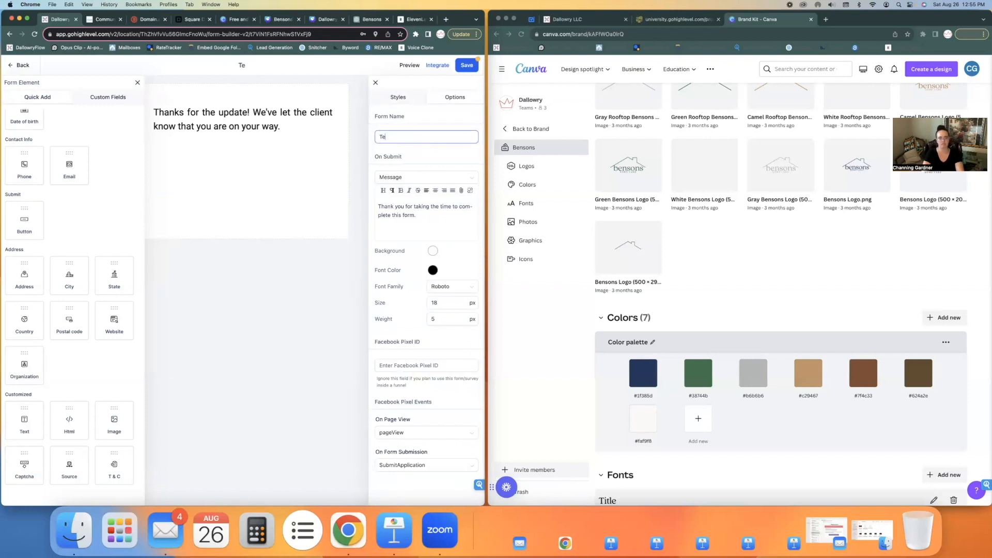
{"action": "type", "text": "ch On The Way"}
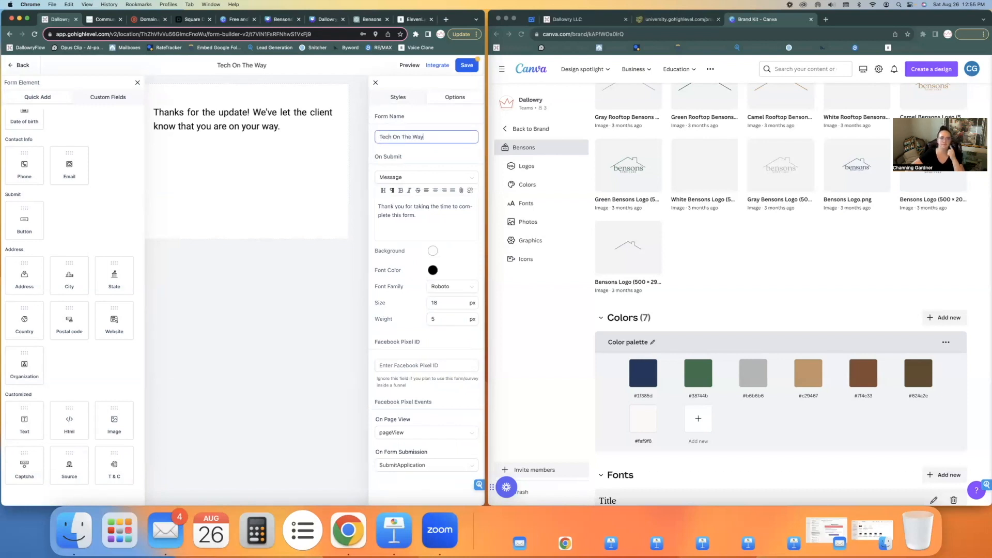
{"action": "left_click", "coordinate": [467, 65]}
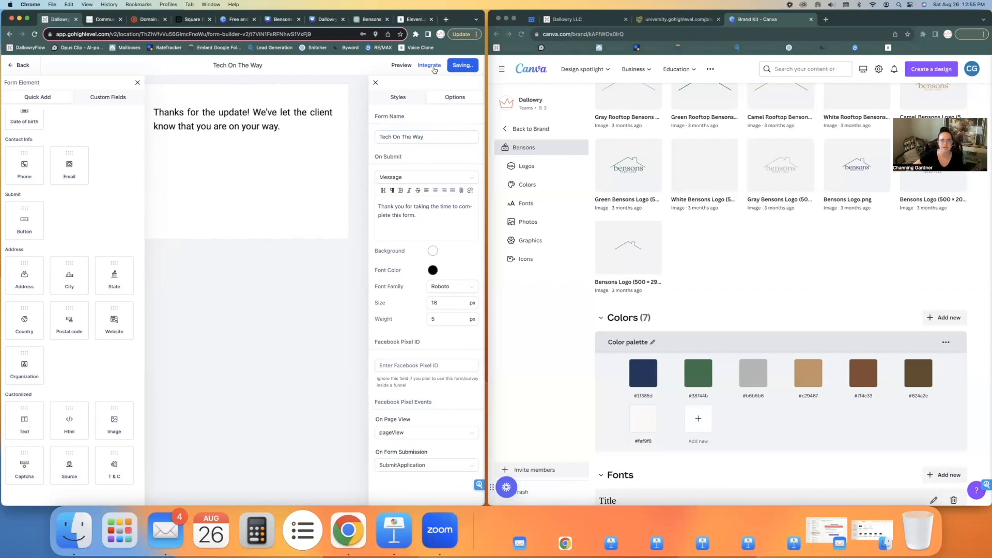
Step: Copy the Tech On The Way form's link from its integration options and return to the forms list
{"action": "left_click", "coordinate": [434, 66]}
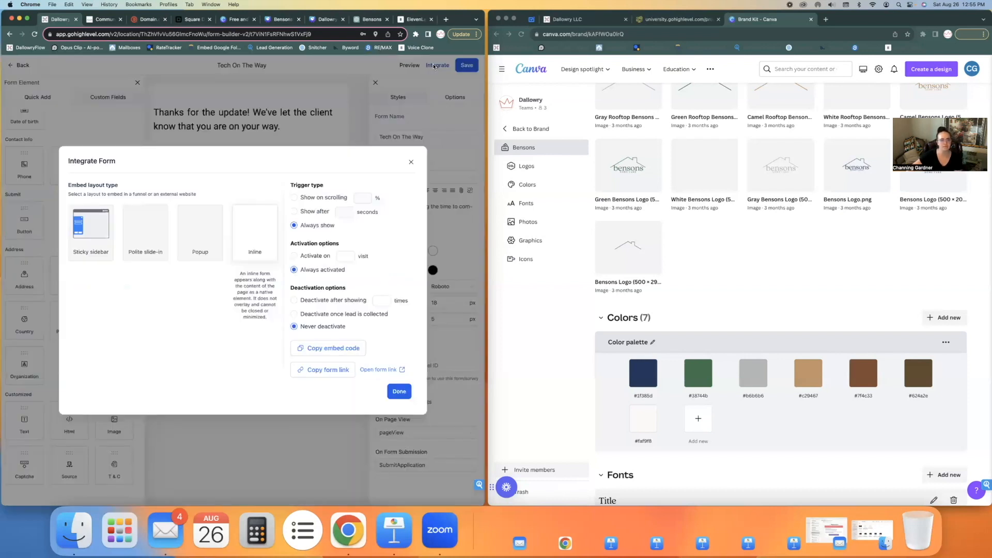
{"action": "left_click", "coordinate": [354, 375]}
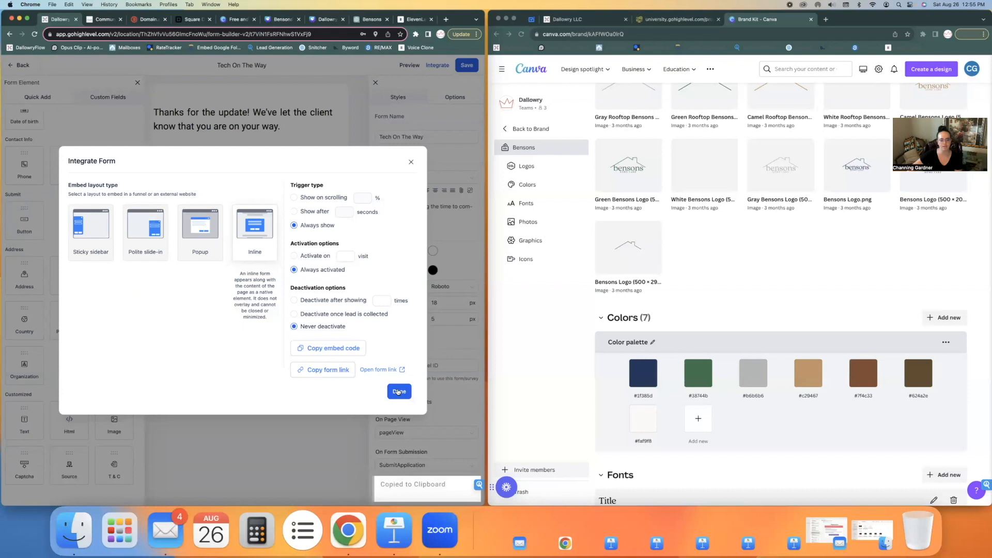
{"action": "left_click", "coordinate": [398, 392]}
{"action": "left_click", "coordinate": [26, 66]}
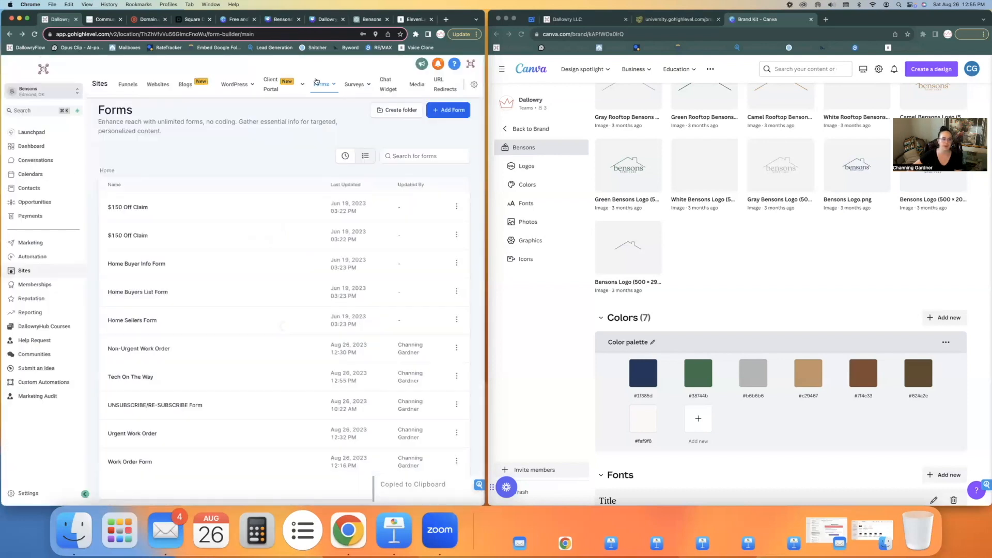
Step: Add a trigger link named "Tech On The Way" that uses the copied form link as its URL, and save it
{"action": "left_click", "coordinate": [31, 243]}
{"action": "left_click", "coordinate": [264, 96]}
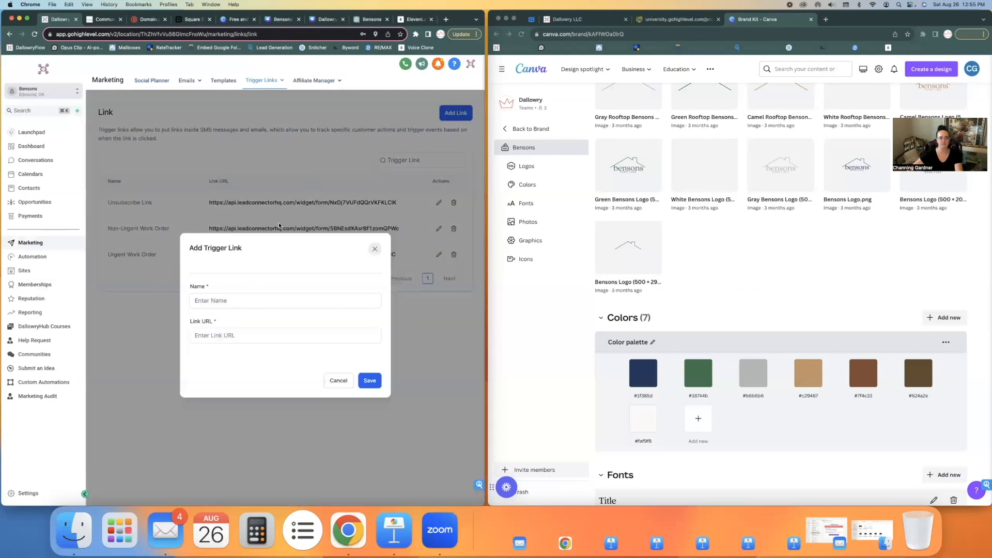
{"action": "left_click", "coordinate": [296, 302]}
{"action": "type", "text": "Tech On The Way"}
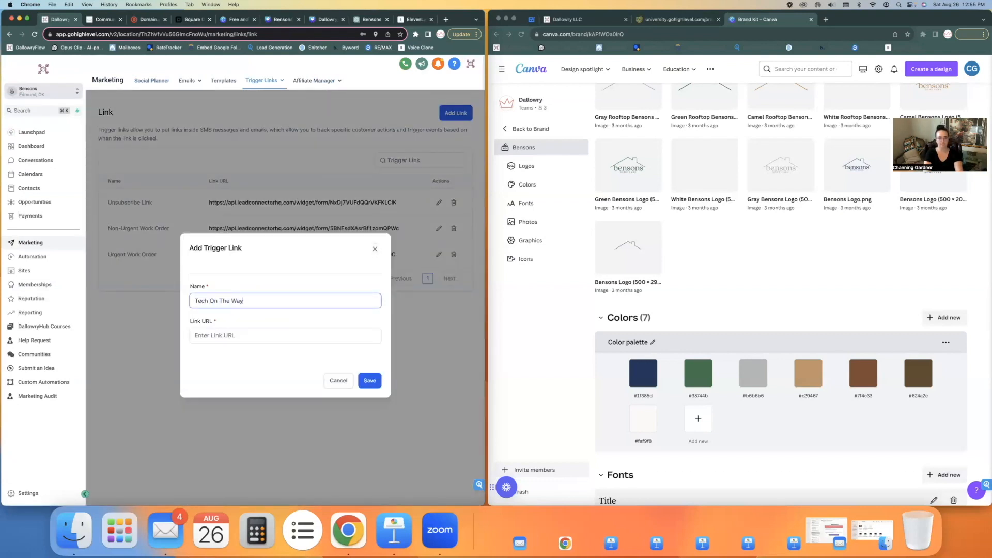
{"action": "key", "text": "Tab"}
{"action": "key", "text": "super+v"}
{"action": "left_click", "coordinate": [366, 378]}
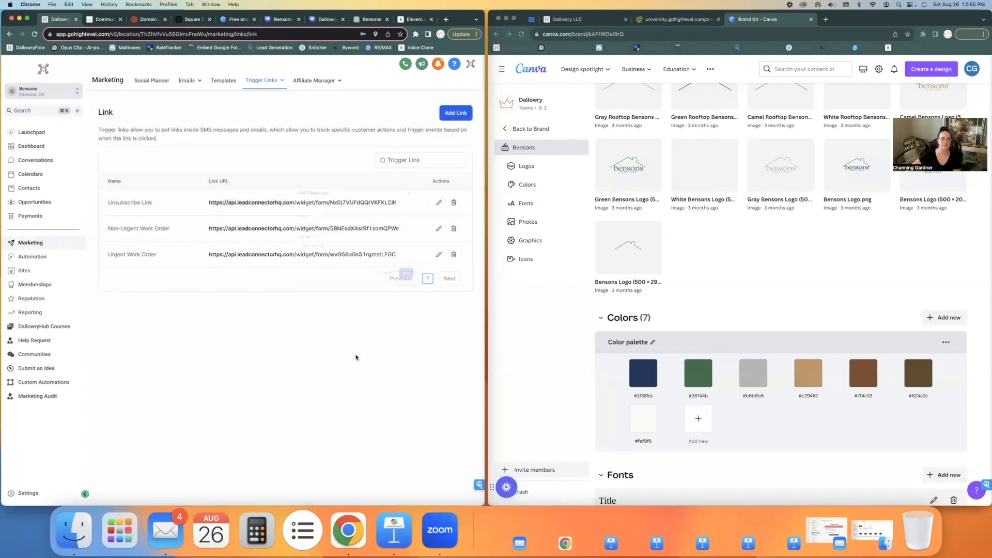
Step: Open the Urgent Appointment Reminders workflow from the automation workflow list
{"action": "left_click", "coordinate": [32, 257]}
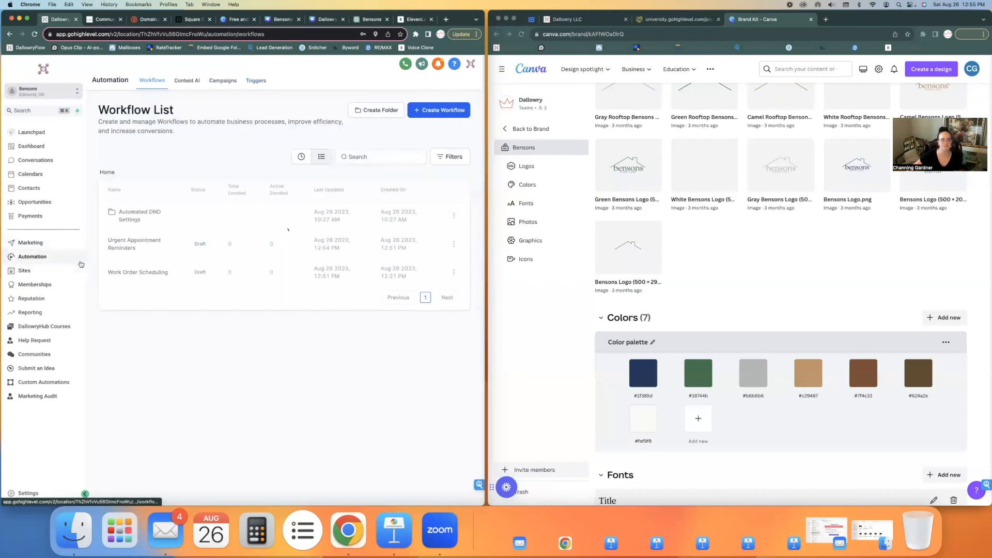
{"action": "left_click", "coordinate": [148, 275]}
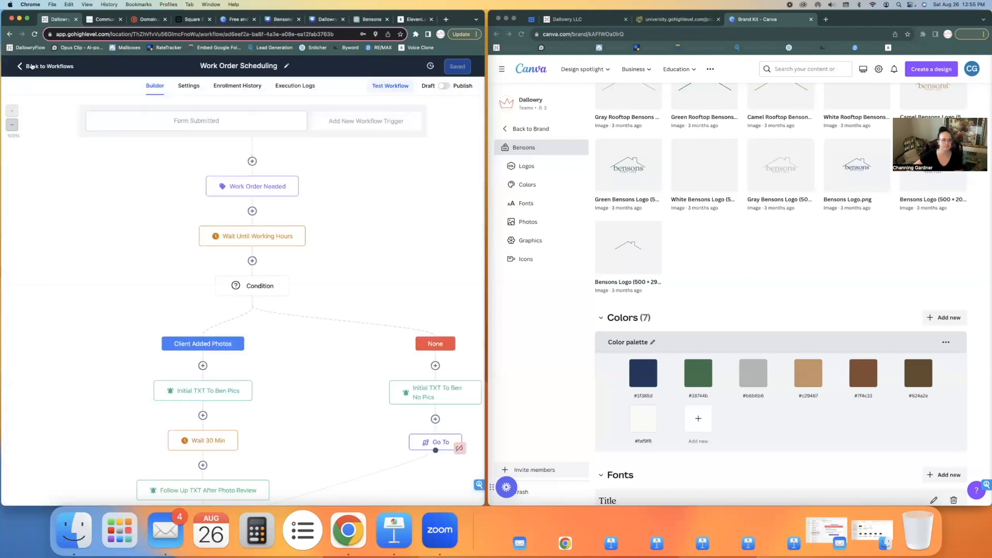
{"action": "left_click", "coordinate": [32, 66]}
{"action": "left_click", "coordinate": [208, 228]}
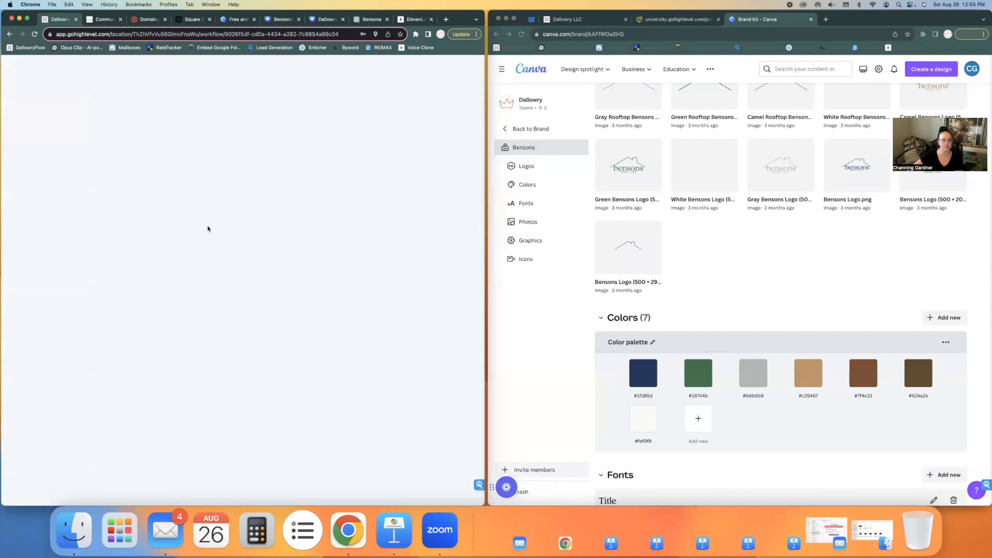
Step: Add an Internal Notification action after the "1 Hour Before The Appointment" wait, sent as SMS to the assigned user
{"action": "scroll", "coordinate": [253, 290], "scroll_direction": "down", "scroll_amount": 5}
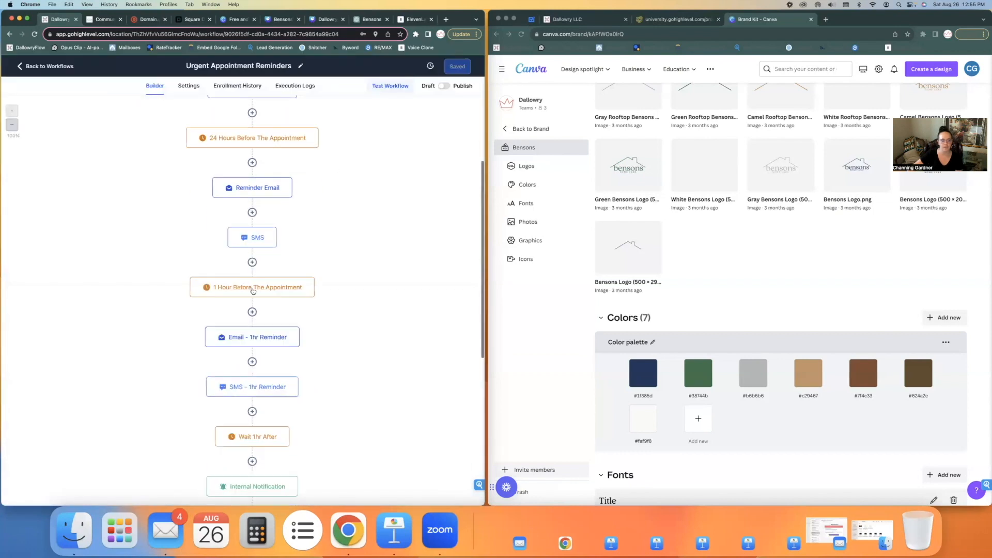
{"action": "left_click", "coordinate": [252, 311]}
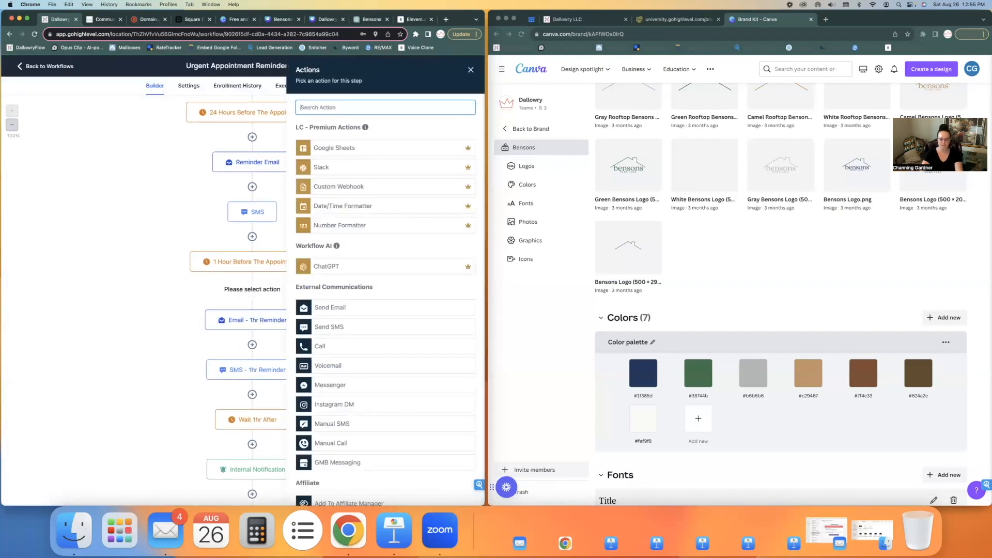
{"action": "type", "text": "not"}
{"action": "left_click", "coordinate": [361, 163]}
{"action": "left_click", "coordinate": [327, 156]}
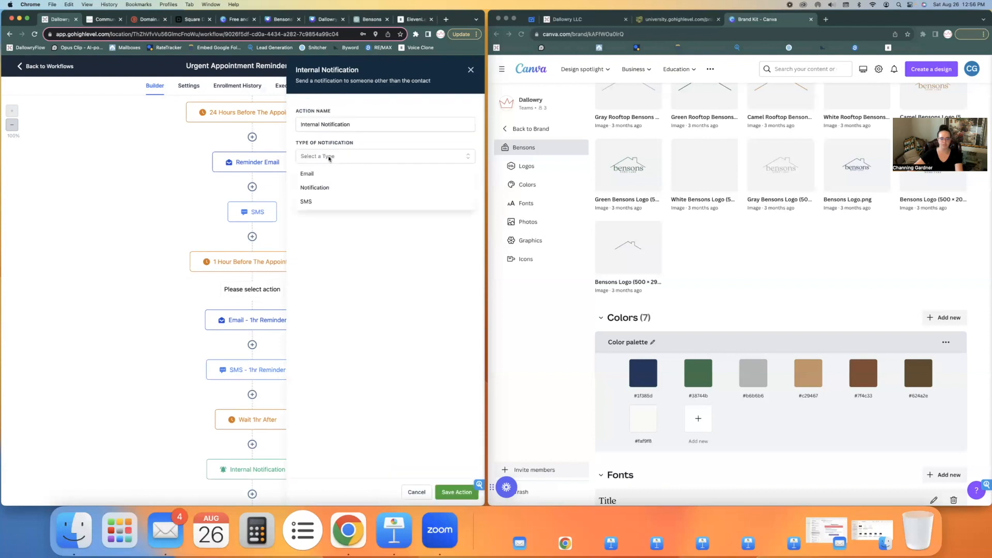
{"action": "left_click", "coordinate": [324, 203]}
{"action": "left_click", "coordinate": [324, 192]}
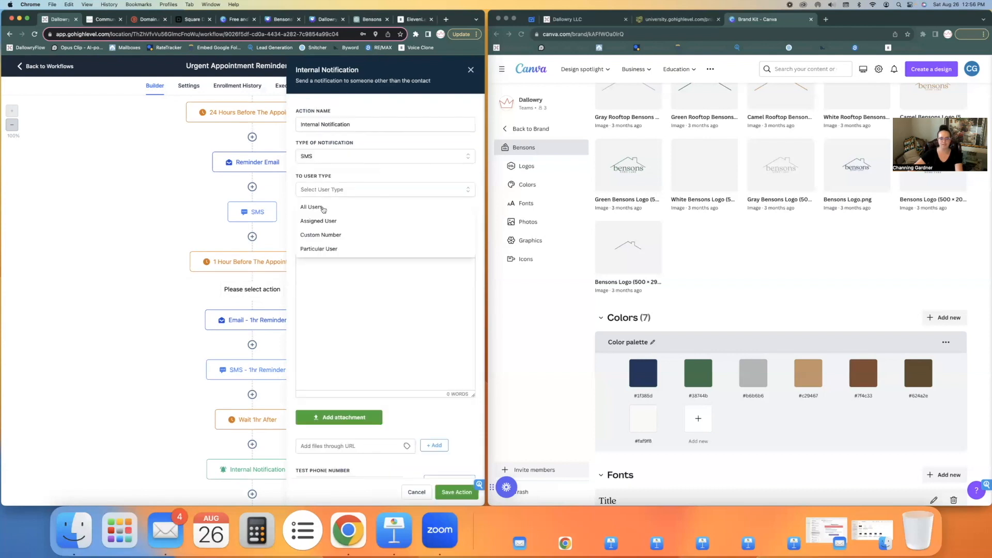
{"action": "left_click", "coordinate": [326, 221]}
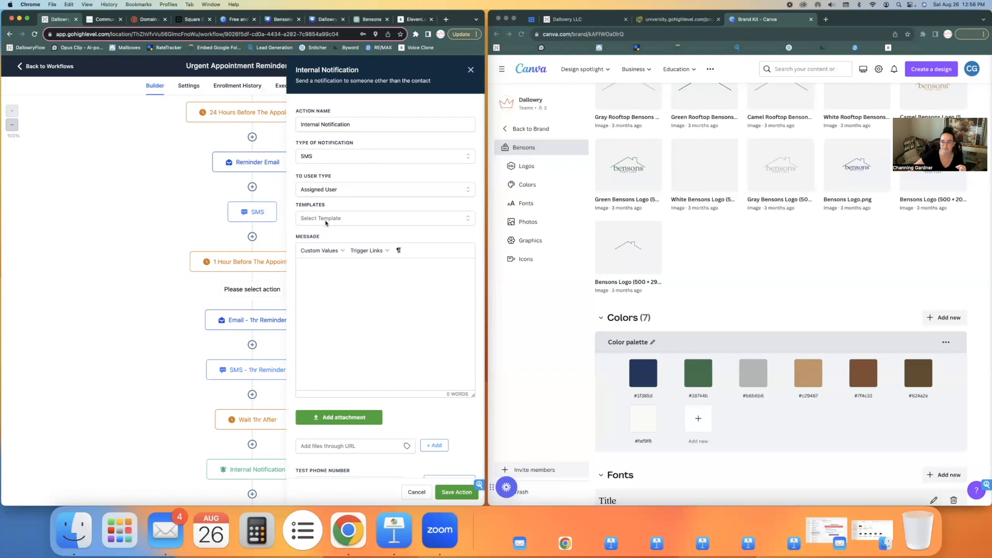
Step: Write the message "You've got an appointment with {{contact.first_name}} coming up in 1 HR. Please let them know when you're on the way to their location at {{appointment.meeting_location}}"
{"action": "left_click", "coordinate": [337, 266]}
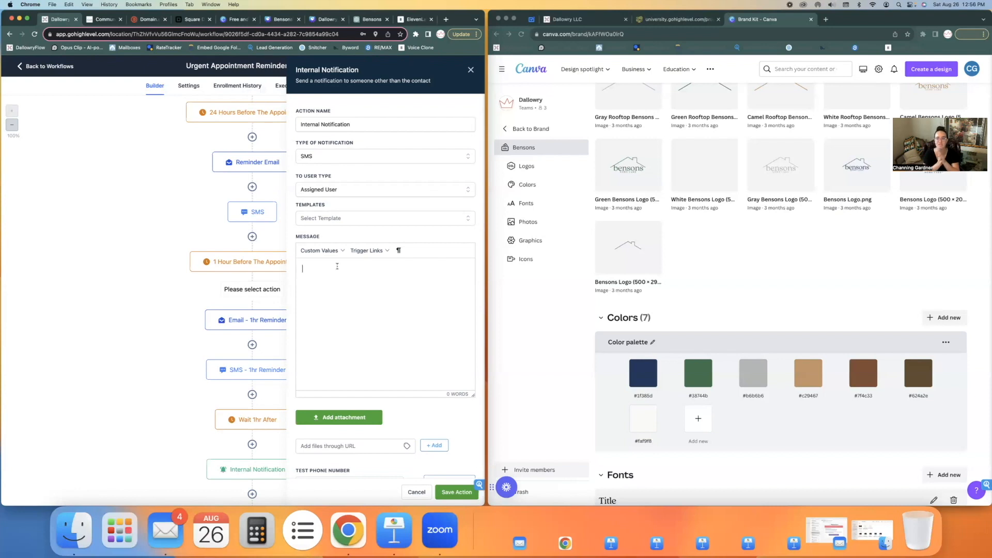
{"action": "left_click", "coordinate": [337, 266]}
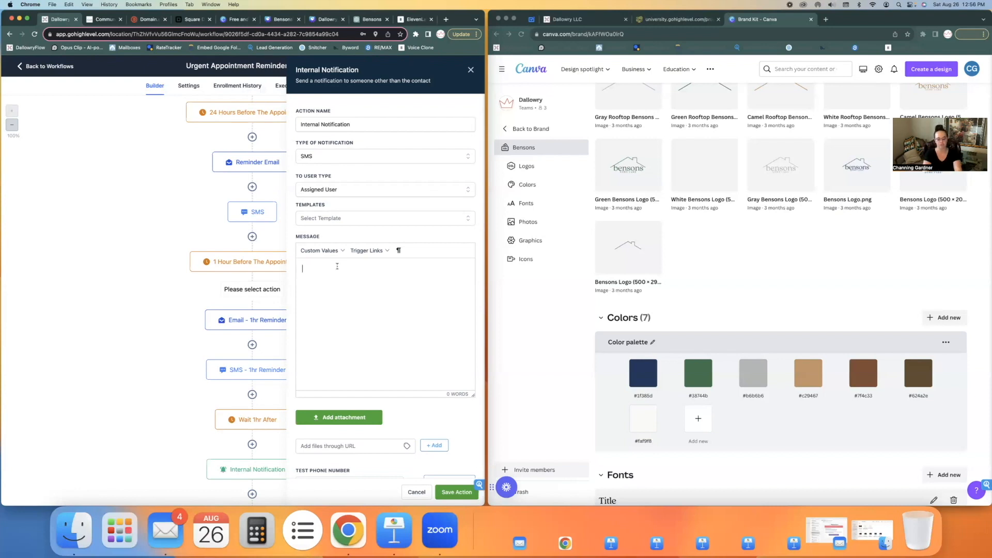
{"action": "key", "text": "super+v"}
{"action": "left_click", "coordinate": [319, 250]}
{"action": "mouse_move", "coordinate": [319, 290]}
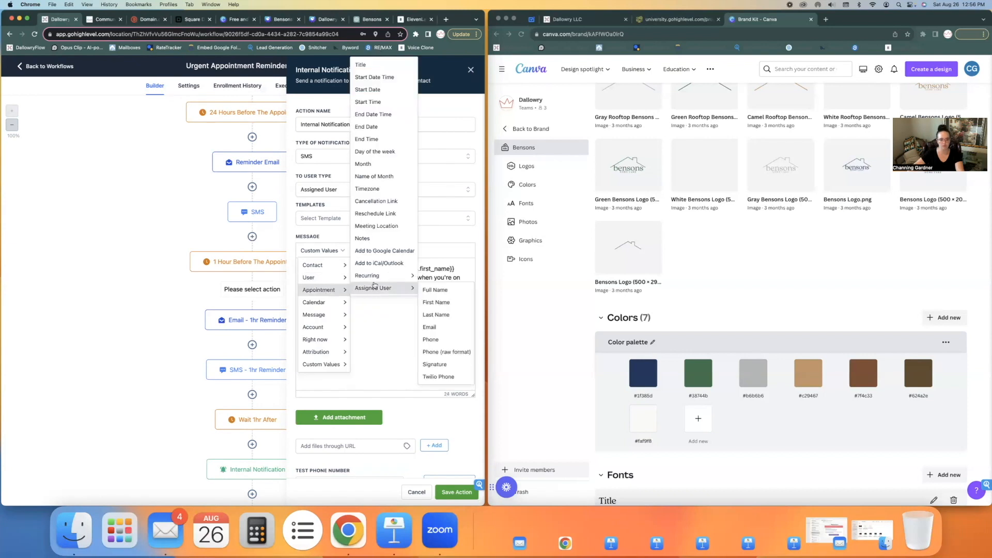
{"action": "left_click", "coordinate": [379, 226]}
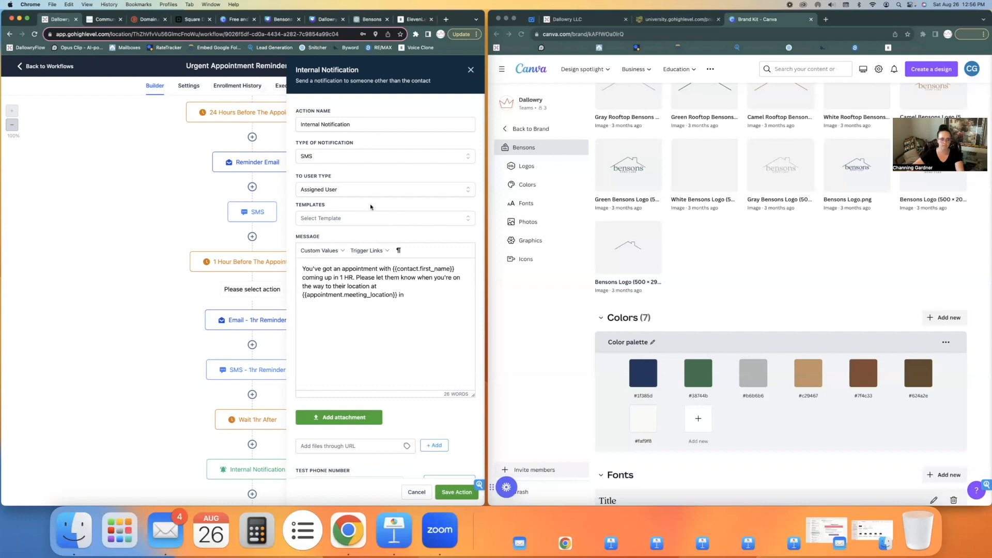
Step: Continue the message with "in", the contact's city custom value and "by clicking the link below."
{"action": "left_click", "coordinate": [341, 250]}
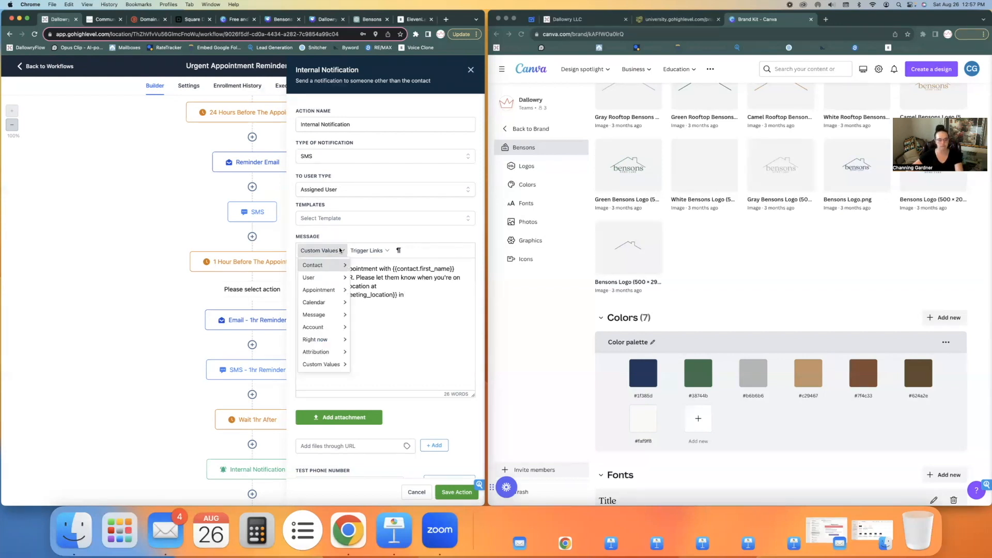
{"action": "mouse_move", "coordinate": [330, 269]}
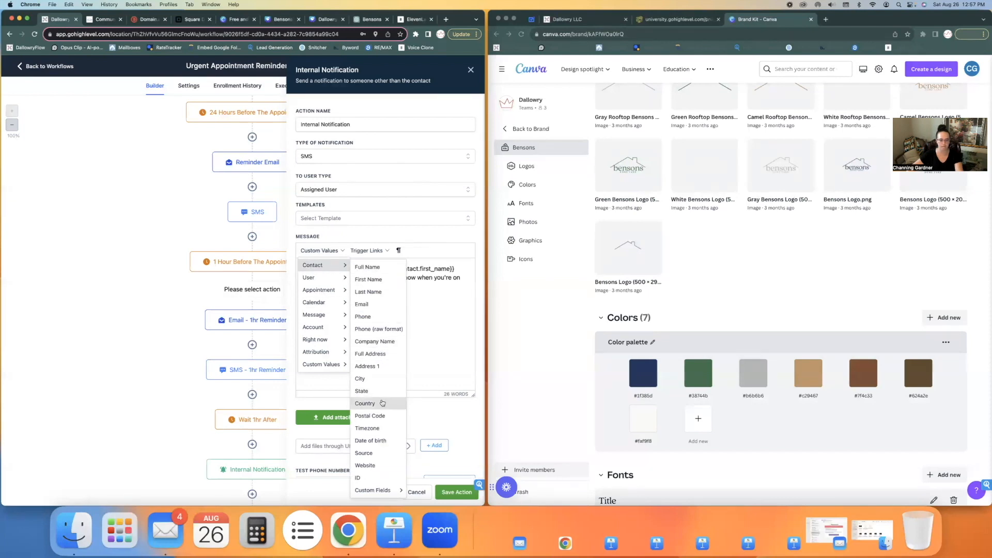
{"action": "left_click", "coordinate": [369, 380]}
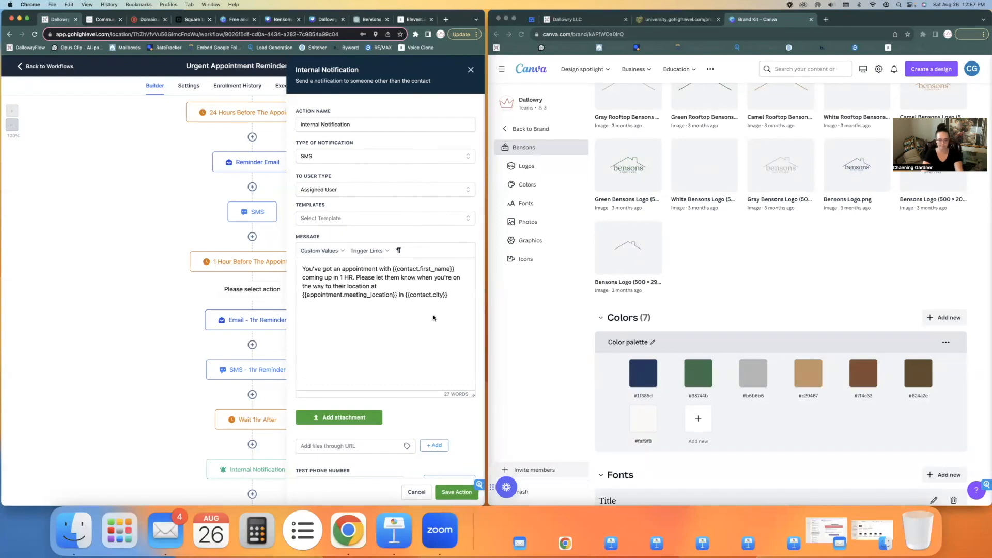
{"action": "type", "text": "by clicking the link below."}
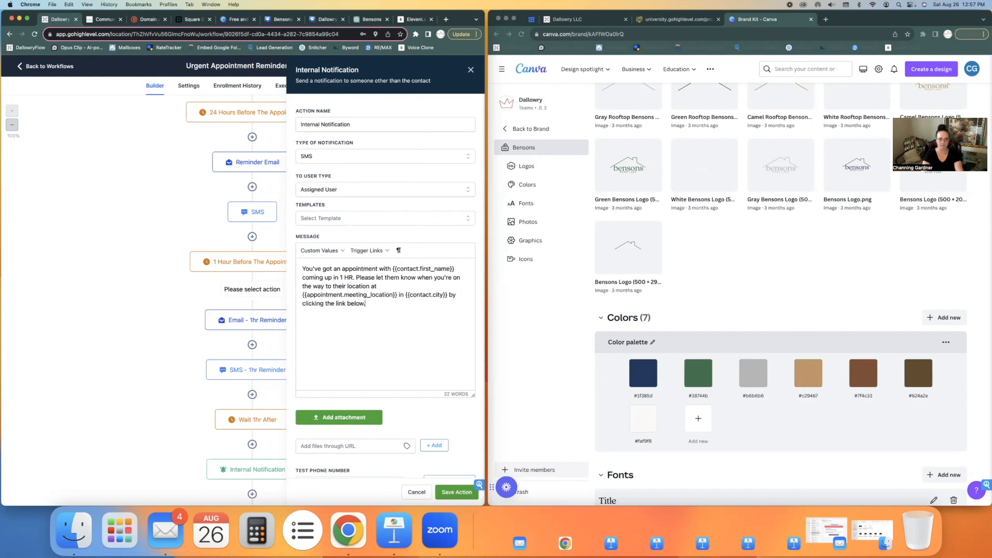
Step: Add a separate line "I'm On My Way:" followed by the Tech On The Way trigger link, and save the action
{"action": "type", "text": "I'm On M"}
{"action": "type", "text": "y Sa"}
{"action": "key", "text": "BackSpace"}
{"action": "key", "text": "BackSpace"}
{"action": "type", "text": "W"}
{"action": "left_click", "coordinate": [366, 251]}
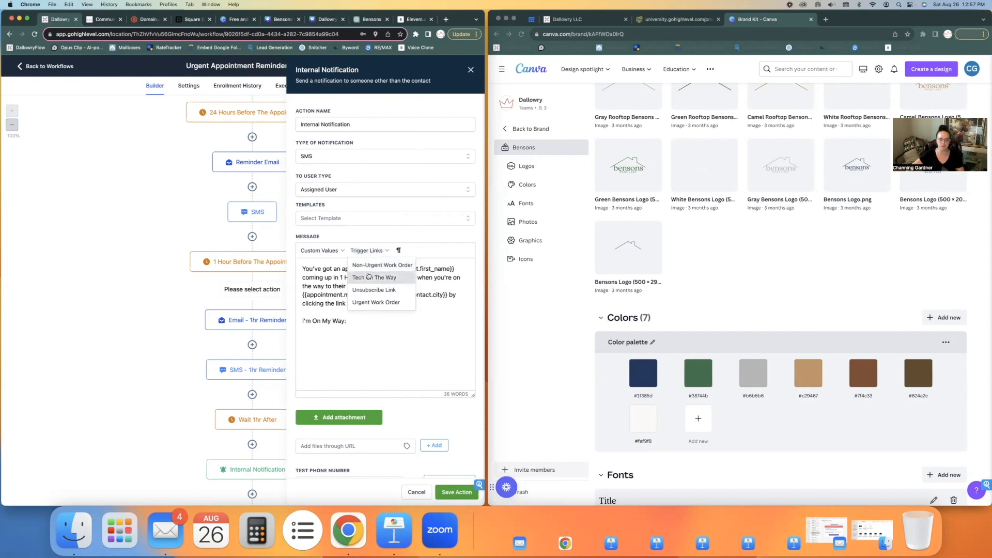
{"action": "left_click", "coordinate": [368, 277]}
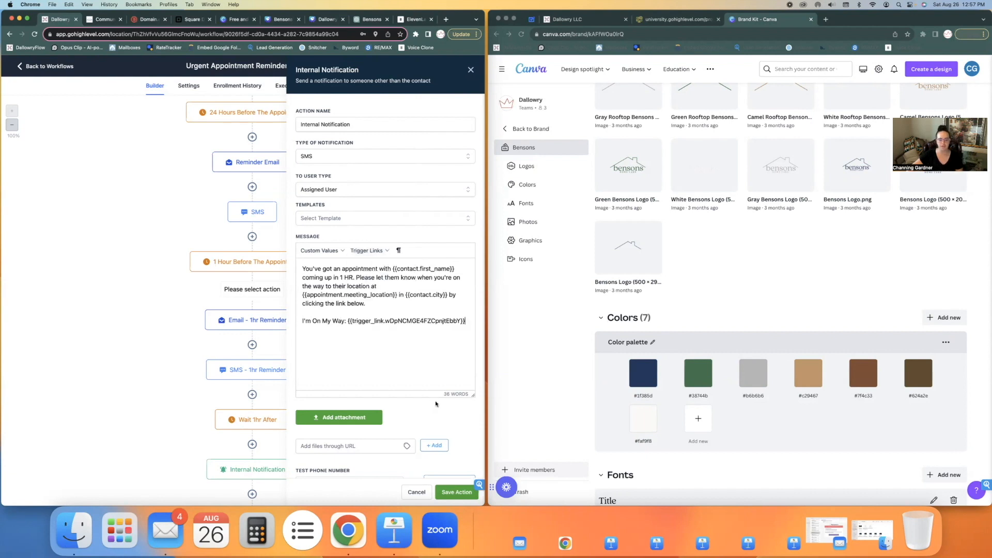
{"action": "left_click", "coordinate": [451, 491]}
Step: Rename the new internal notification action to "Tech On The Way TXT" and save it
{"action": "left_click", "coordinate": [252, 310]}
{"action": "double_click", "coordinate": [349, 124]}
{"action": "type", "text": "Tech On The Way Te"}
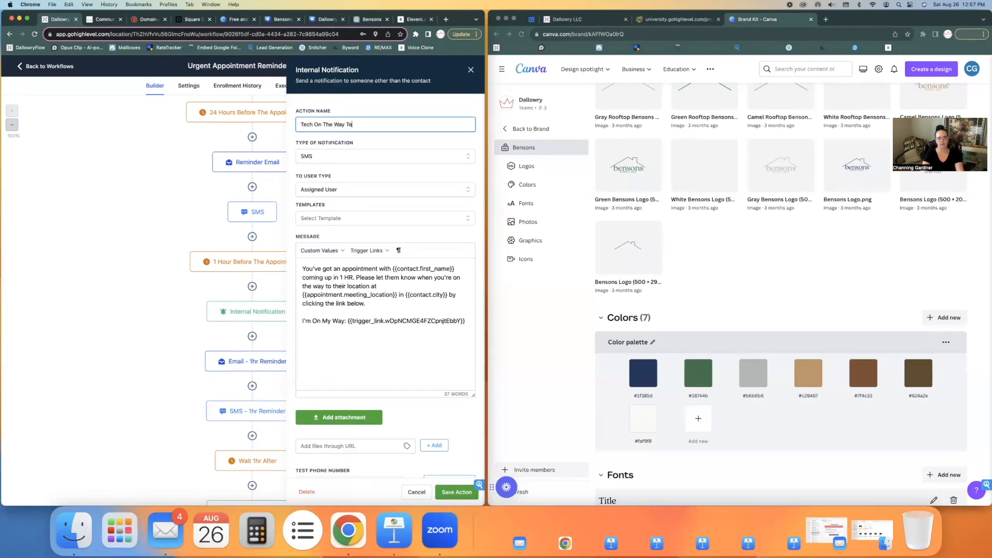
{"action": "left_click", "coordinate": [456, 492]}
{"action": "scroll", "coordinate": [303, 322], "scroll_direction": "up", "scroll_amount": 4}
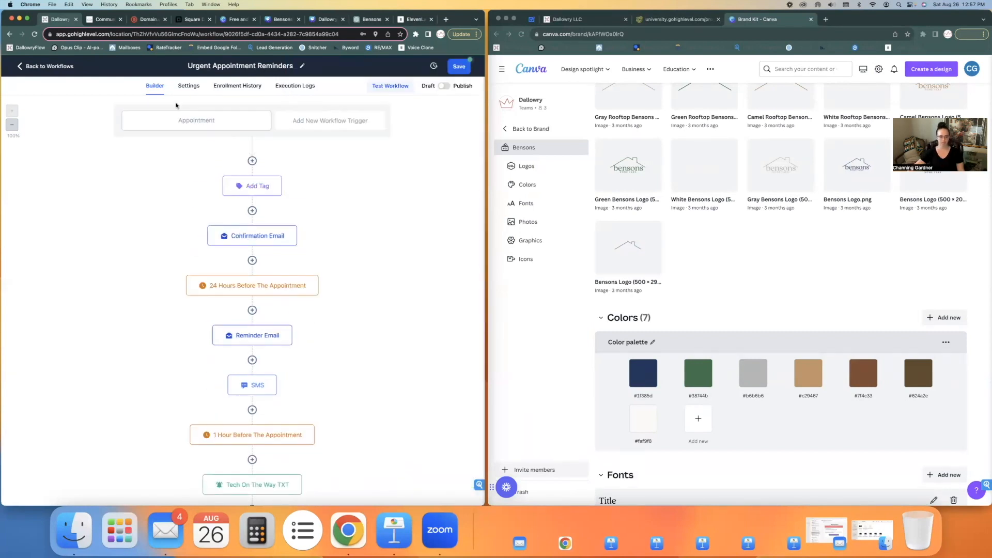
{"action": "left_click", "coordinate": [252, 161]}
{"action": "type", "text": "assi"}
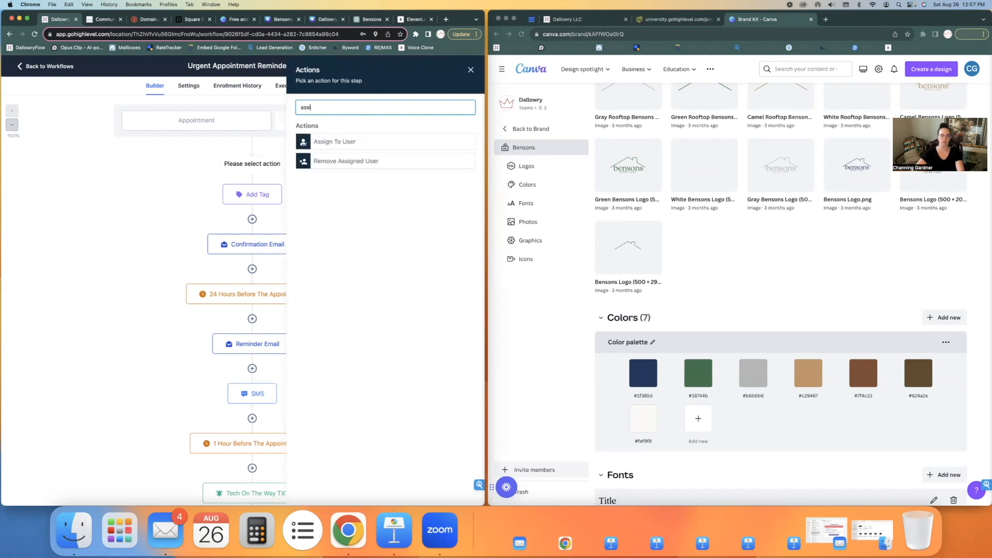
{"action": "left_click", "coordinate": [348, 142]}
{"action": "left_click", "coordinate": [353, 166]}
{"action": "left_click", "coordinate": [471, 70]}
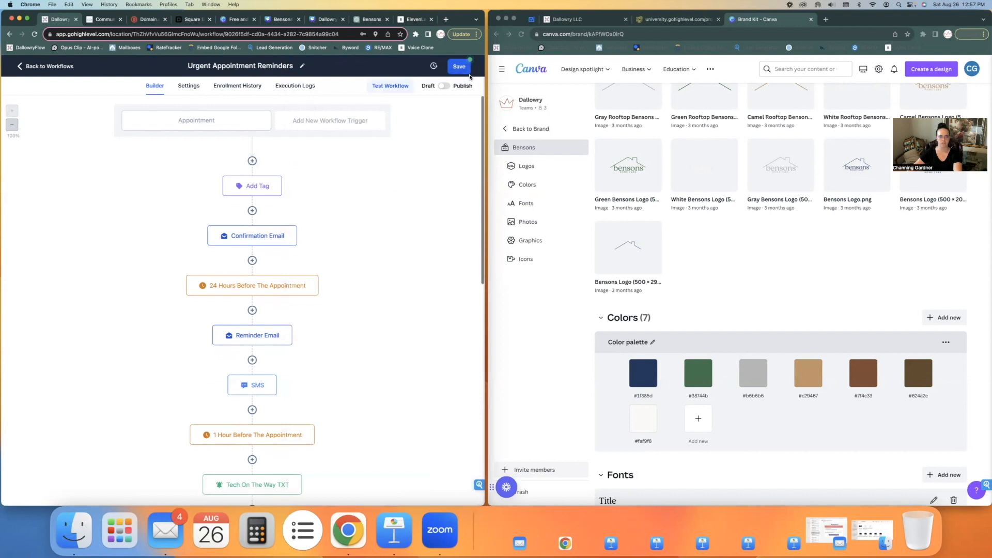
Step: Switch the Urgent Appointment Reminders workflow from draft to published and save it
{"action": "left_click", "coordinate": [443, 87]}
{"action": "left_click", "coordinate": [460, 68]}
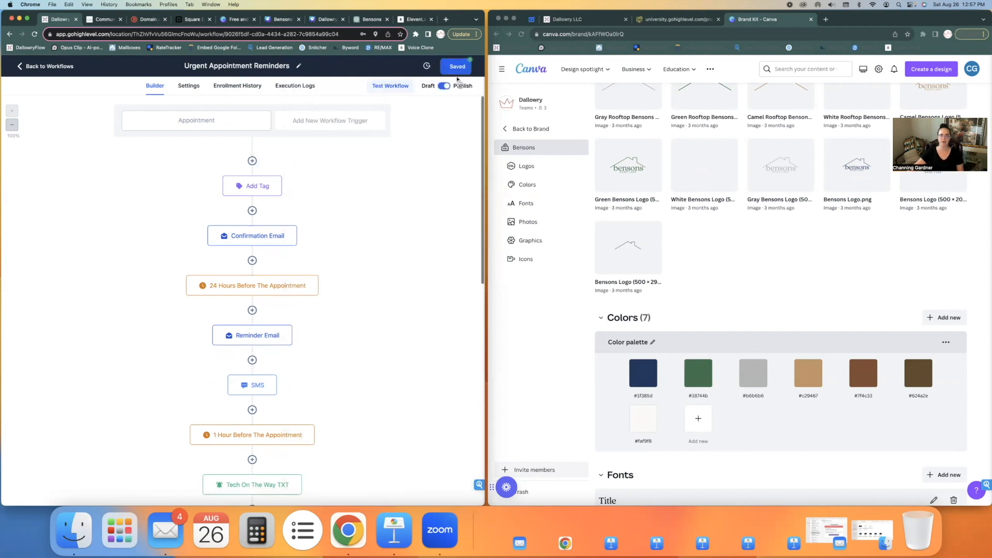